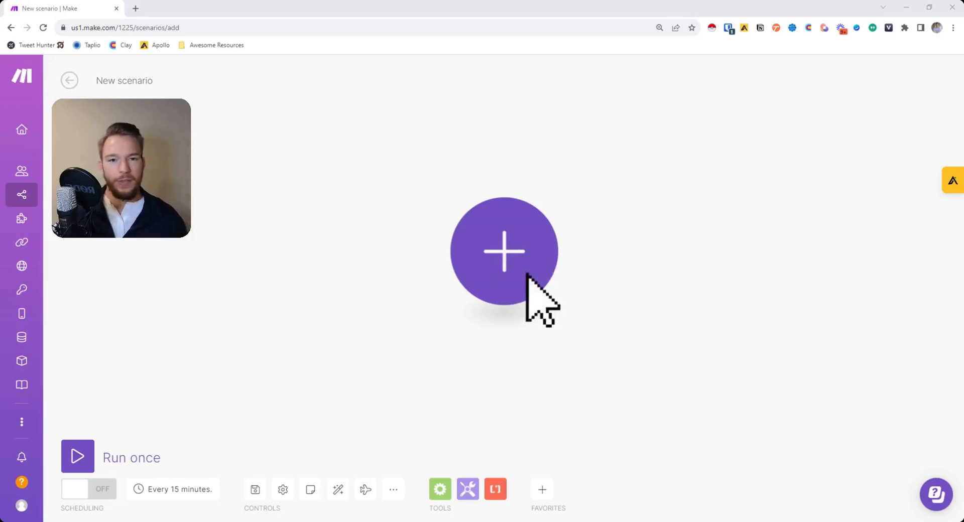
Click the empty first-module placeholder on the scenario canvas repeatedly while it loads.
{"action": "left_click", "coordinate": [526, 275]}
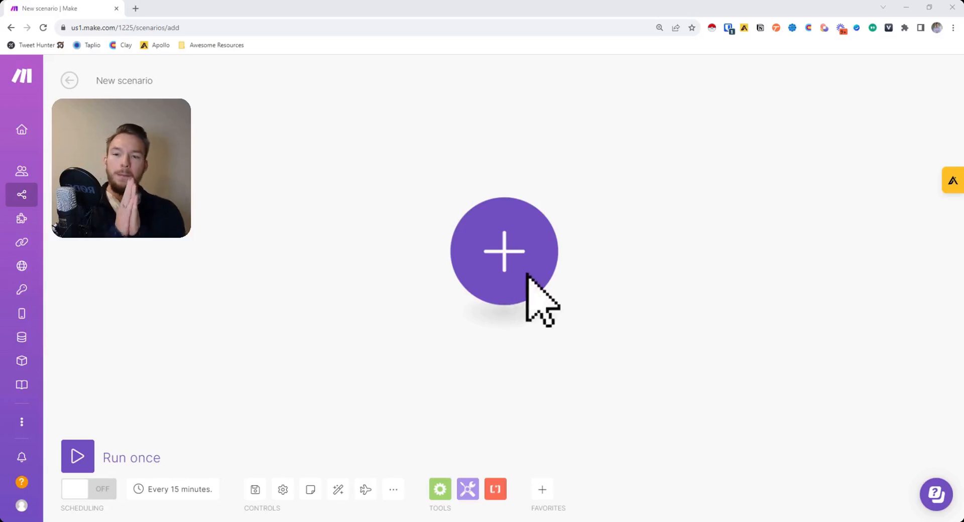
{"action": "left_click", "coordinate": [526, 275]}
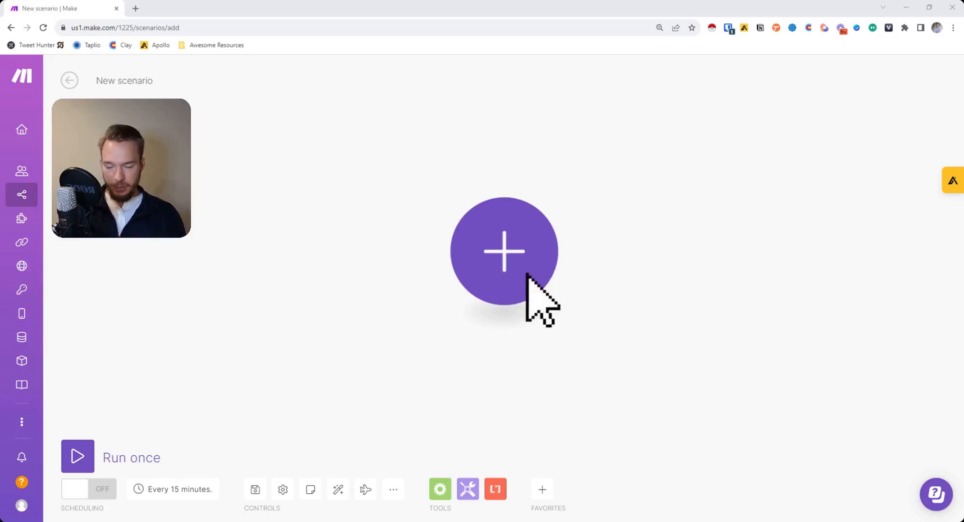
{"action": "left_click", "coordinate": [527, 275]}
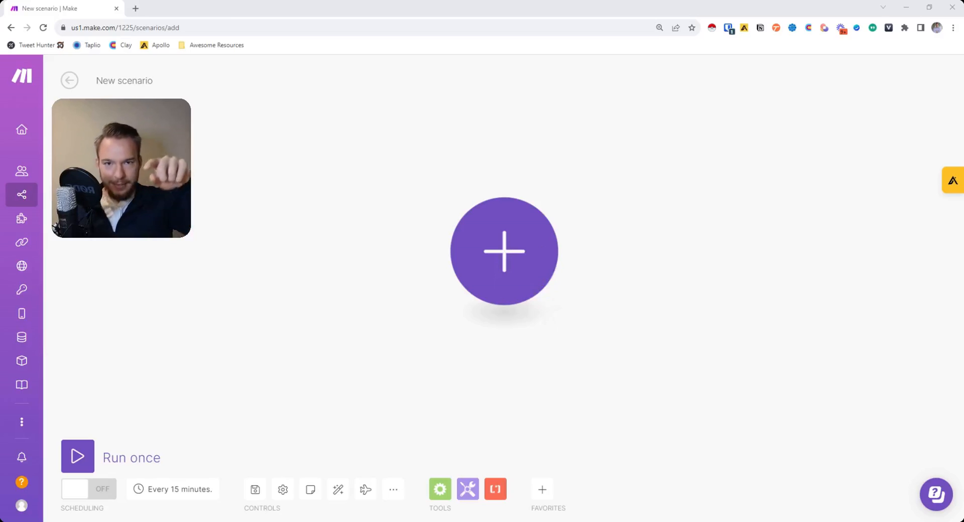
{"action": "left_click", "coordinate": [526, 273]}
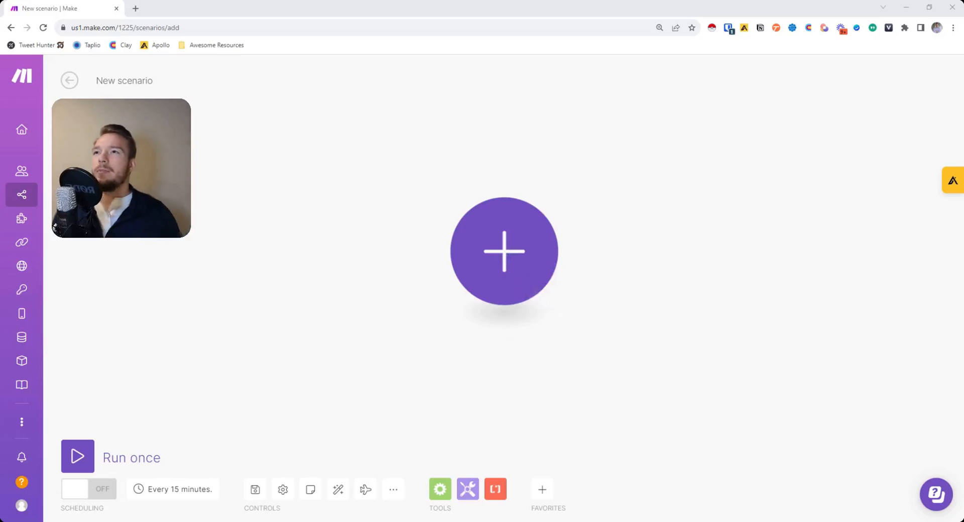
{"action": "left_click", "coordinate": [526, 274]}
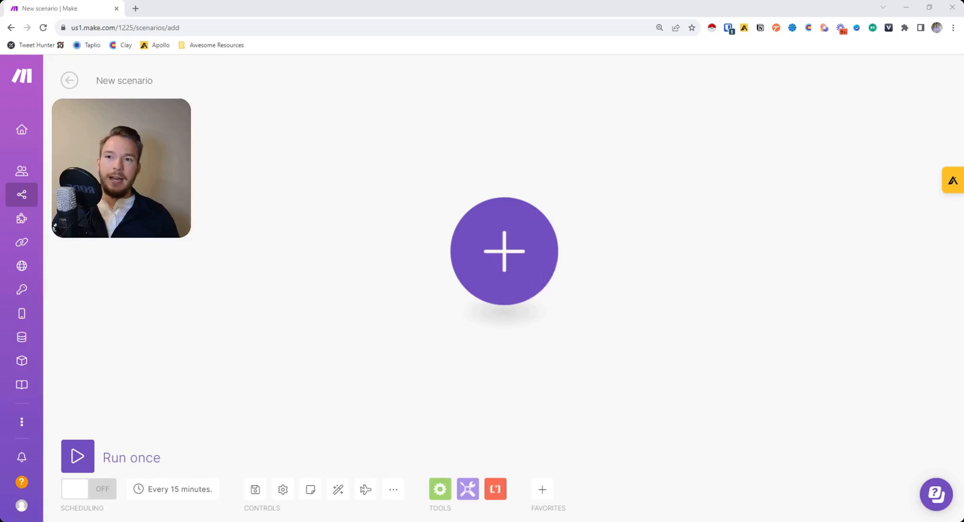
{"action": "left_click", "coordinate": [526, 273]}
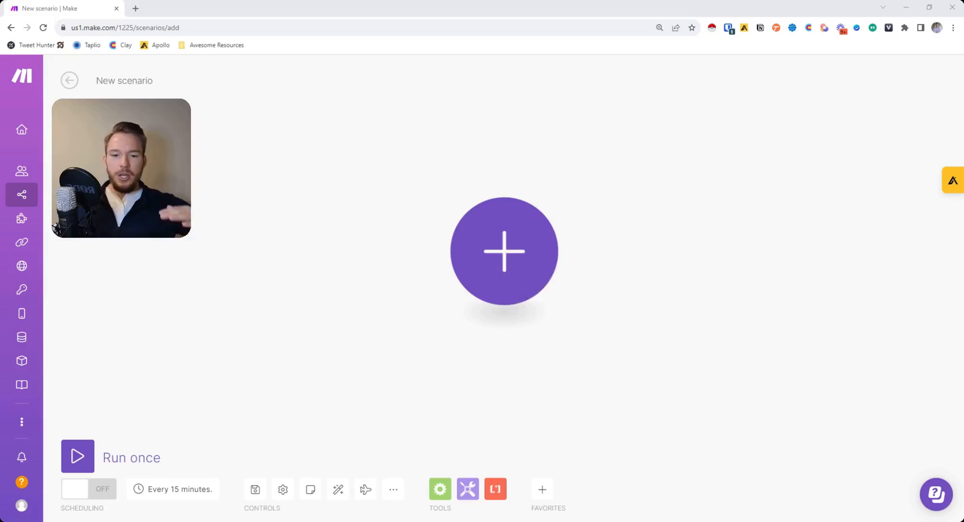
{"action": "left_click", "coordinate": [526, 274]}
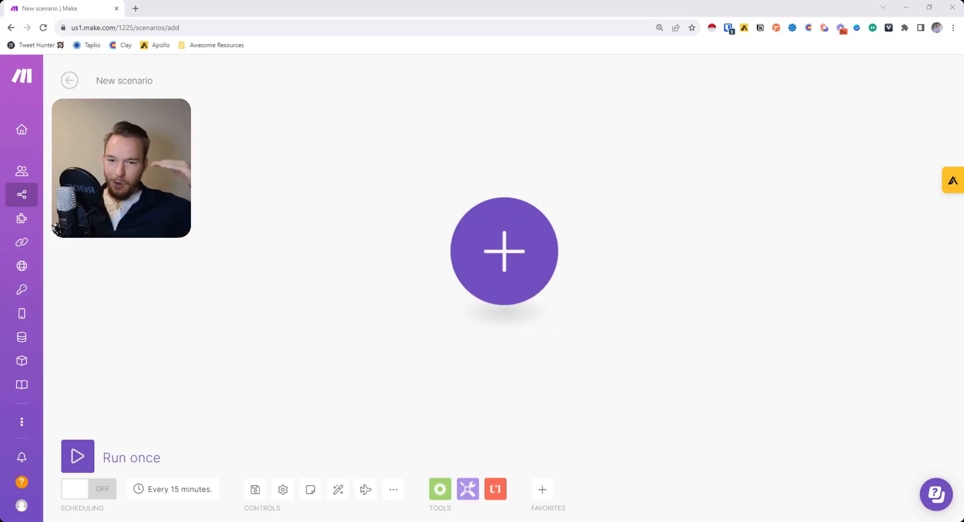
{"action": "left_click", "coordinate": [527, 274]}
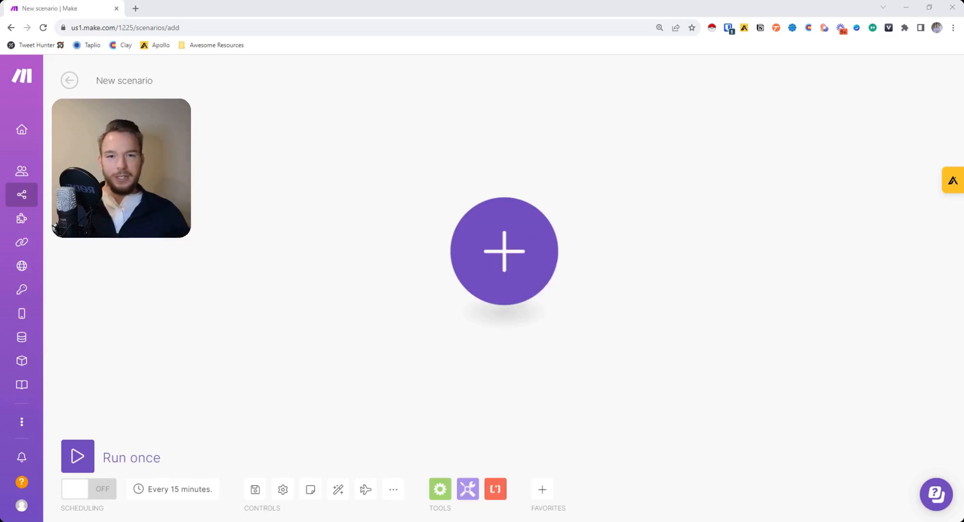
{"action": "left_click", "coordinate": [527, 274]}
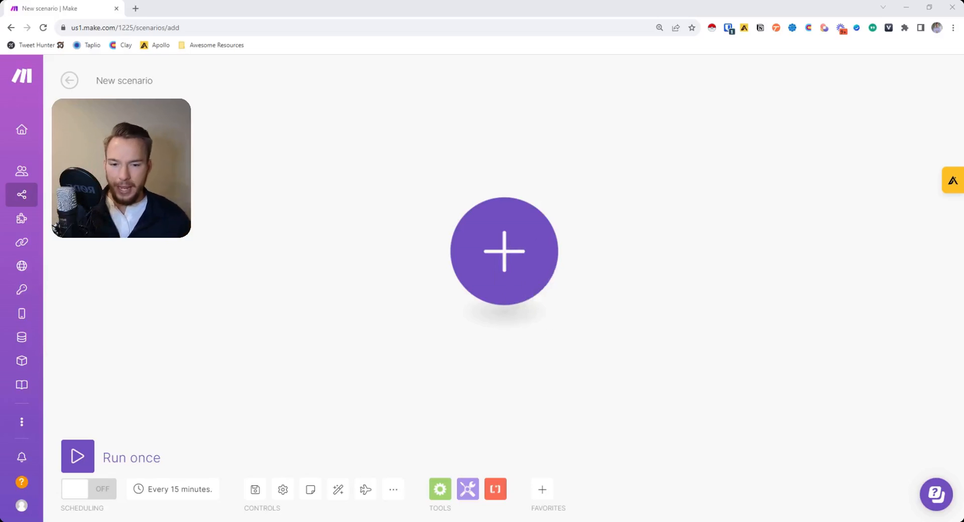
{"action": "left_click", "coordinate": [526, 274]}
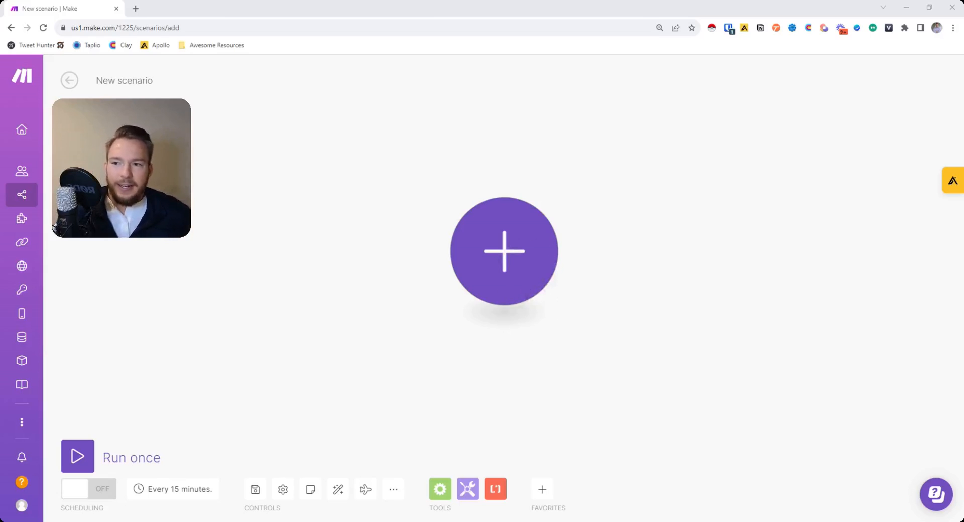
{"action": "left_click", "coordinate": [526, 274]}
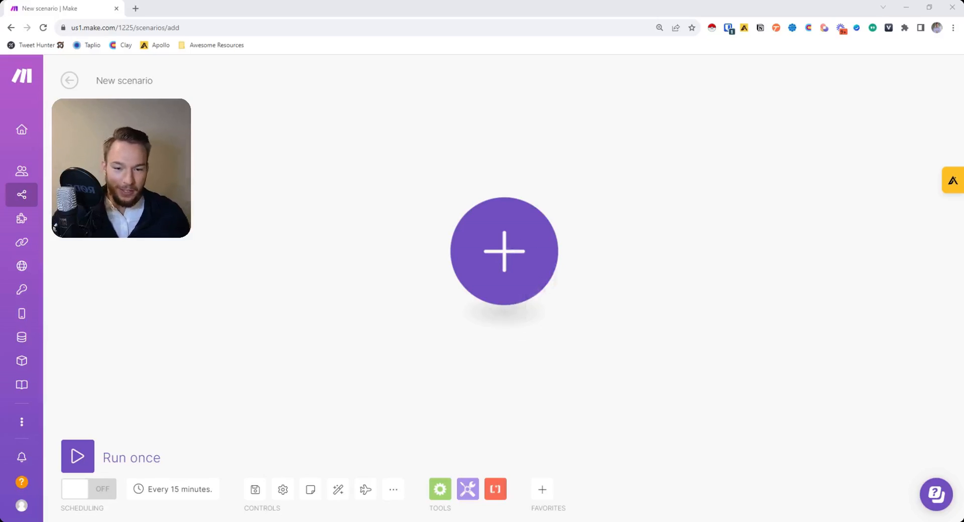
{"action": "left_click", "coordinate": [526, 274]}
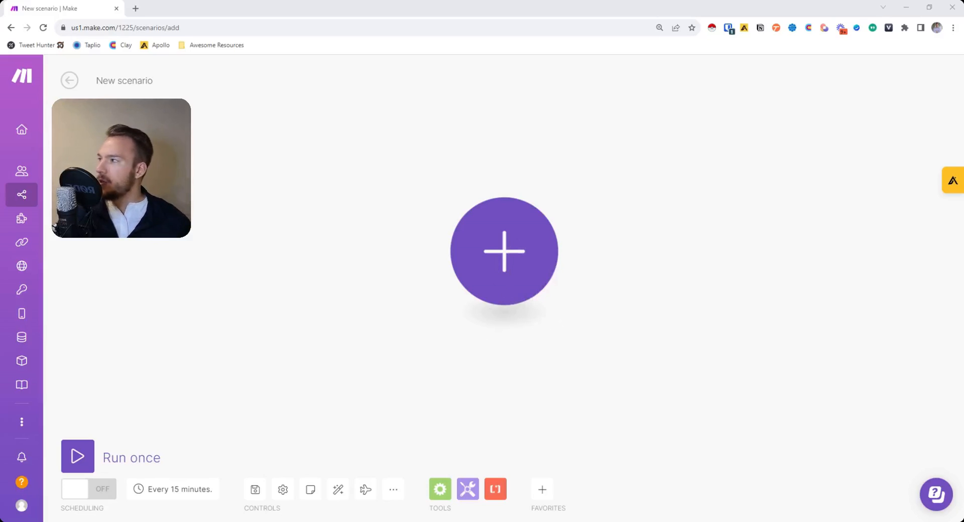
{"action": "left_click", "coordinate": [526, 274]}
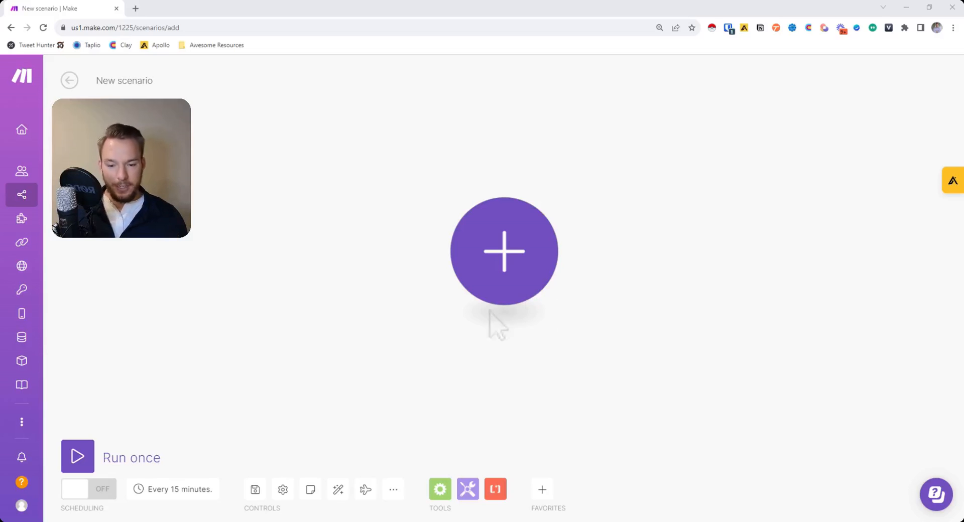
{"action": "left_click", "coordinate": [527, 275]}
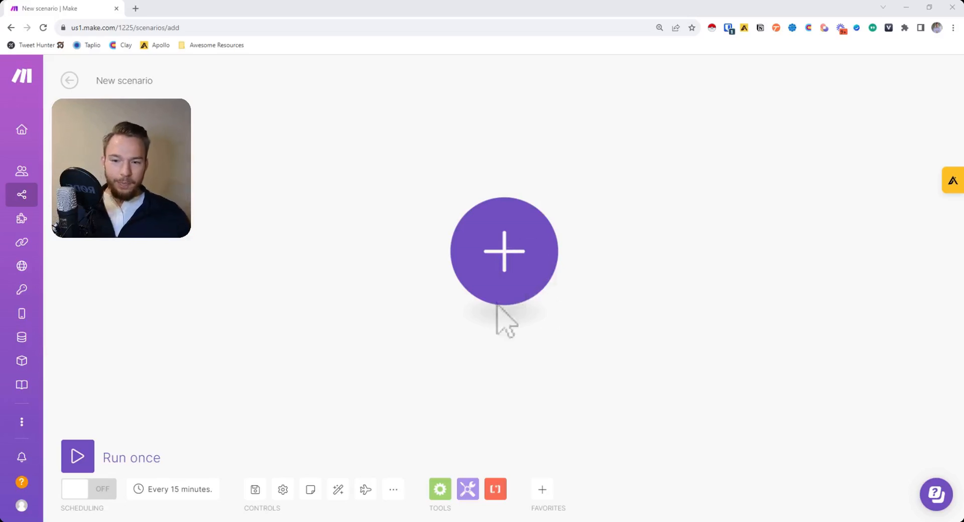
{"action": "left_click", "coordinate": [526, 275]}
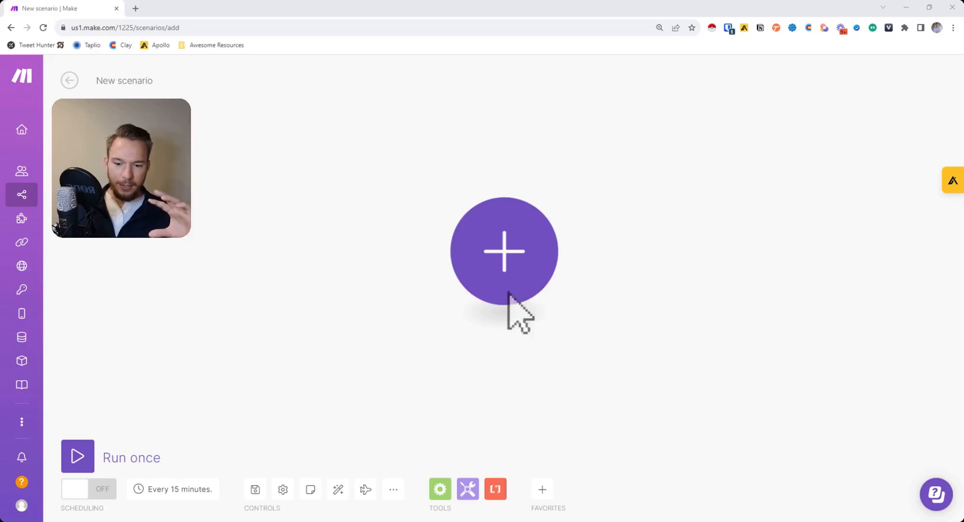
{"action": "left_click", "coordinate": [527, 274]}
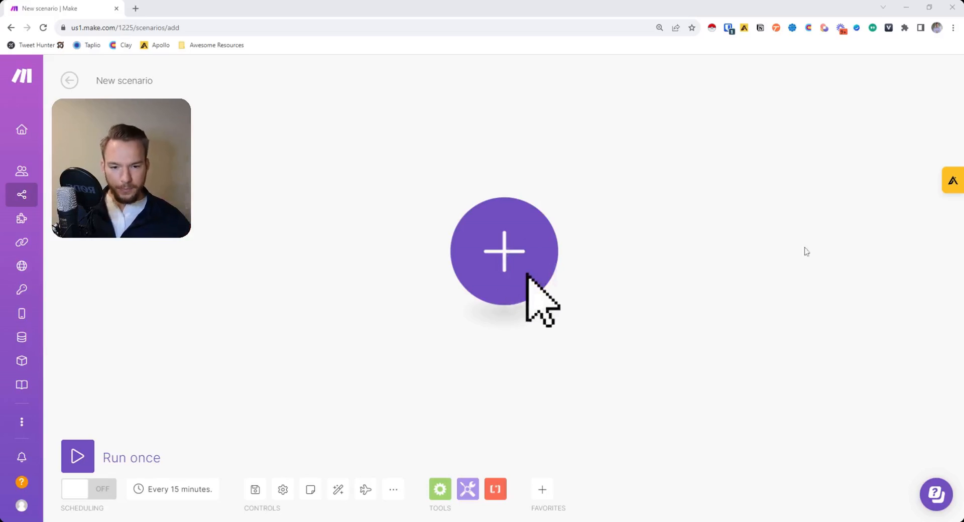
Open the app list for the first module and browse down to LinkedIn's modules.
{"action": "left_click", "coordinate": [524, 260]}
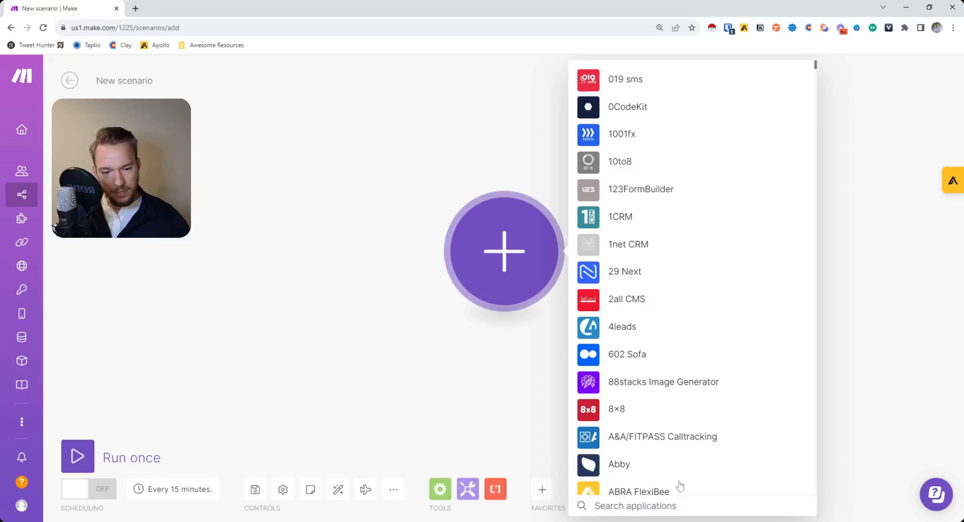
{"action": "scroll", "coordinate": [661, 239], "scroll_direction": "down", "scroll_amount": 10}
{"action": "scroll", "coordinate": [672, 330], "scroll_direction": "down", "scroll_amount": 20}
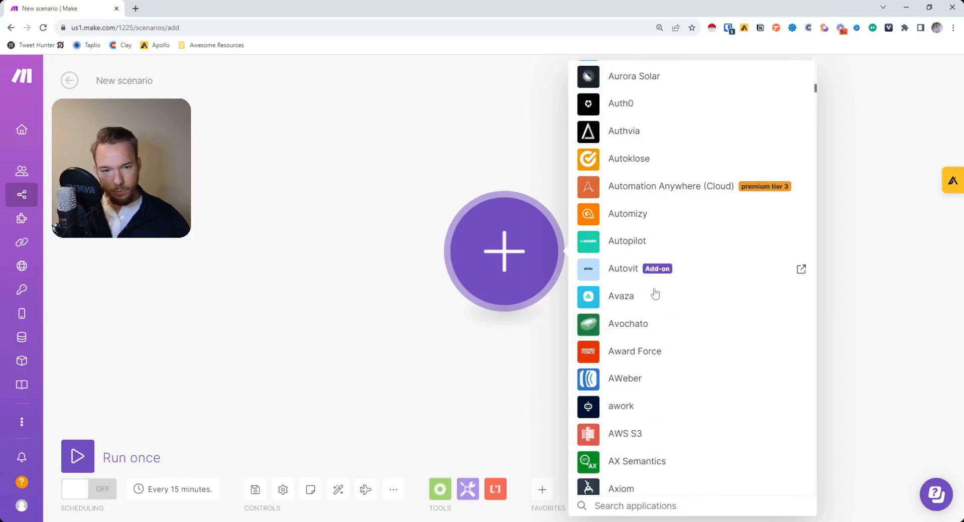
{"action": "scroll", "coordinate": [653, 315], "scroll_direction": "down", "scroll_amount": 20}
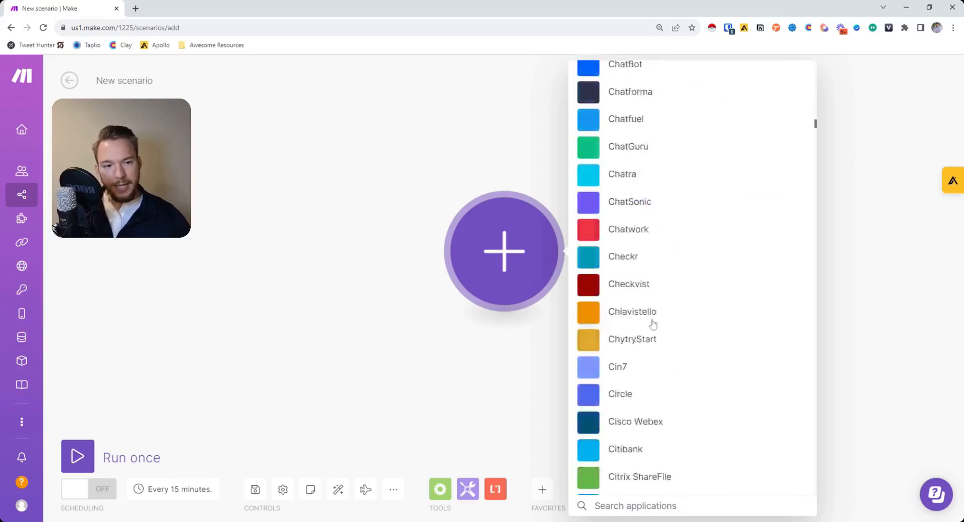
{"action": "scroll", "coordinate": [653, 325], "scroll_direction": "down", "scroll_amount": 20}
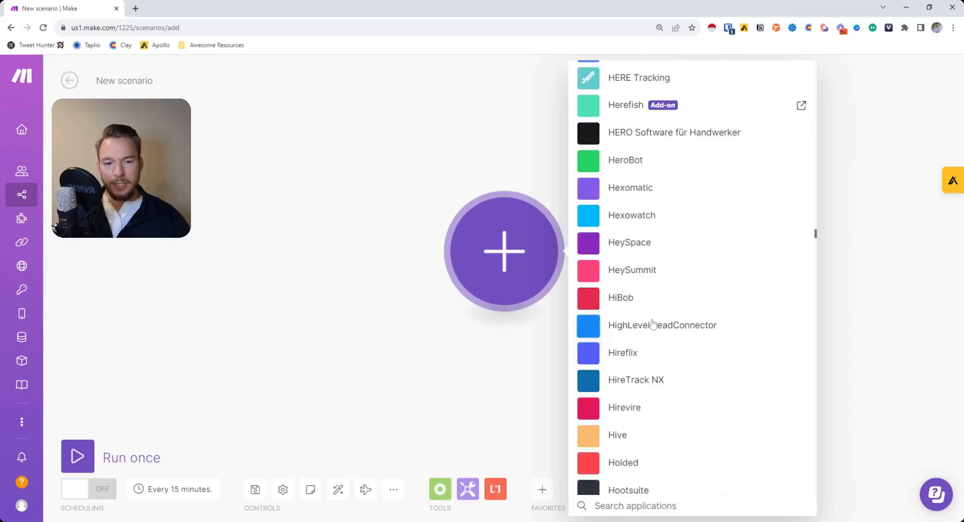
{"action": "scroll", "coordinate": [653, 325], "scroll_direction": "down", "scroll_amount": 7}
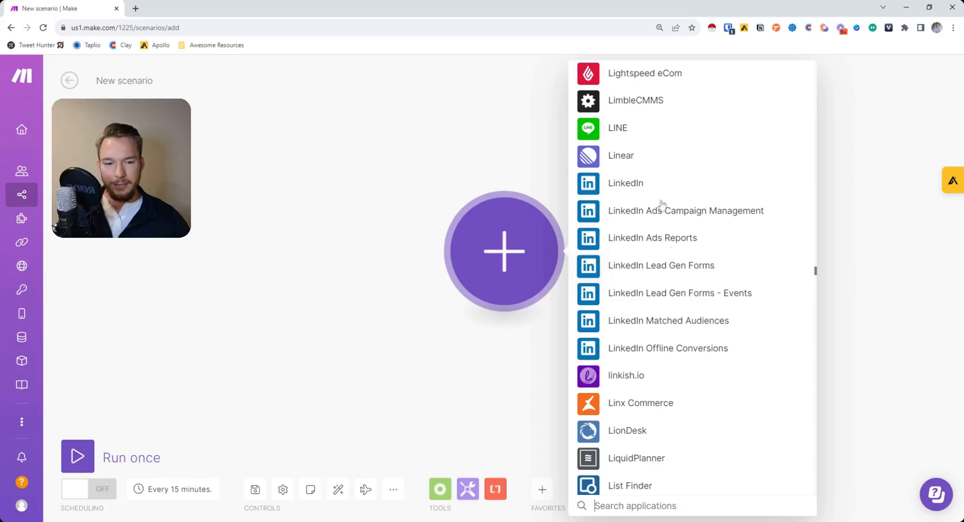
{"action": "left_click", "coordinate": [638, 193]}
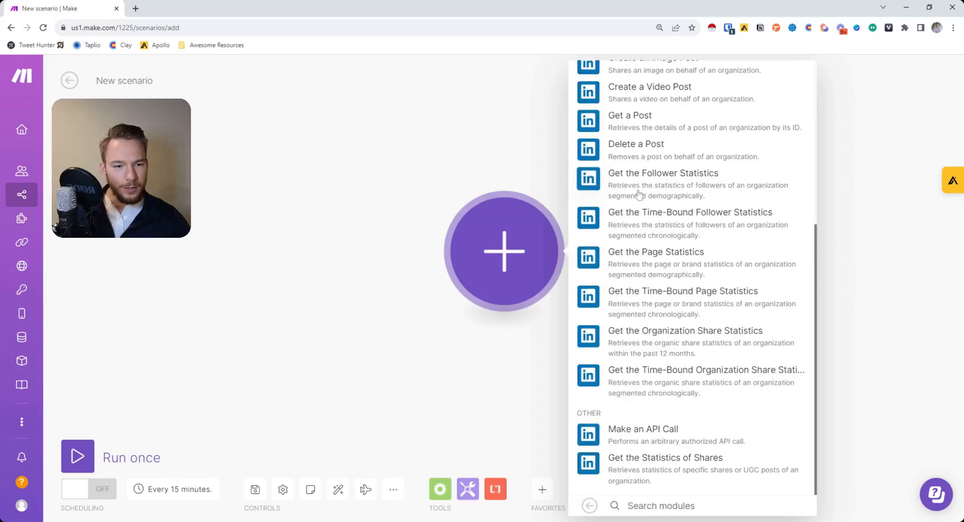
Scroll through the LinkedIn modules, then go back to the full app list.
{"action": "scroll", "coordinate": [670, 397], "scroll_direction": "up", "scroll_amount": 1}
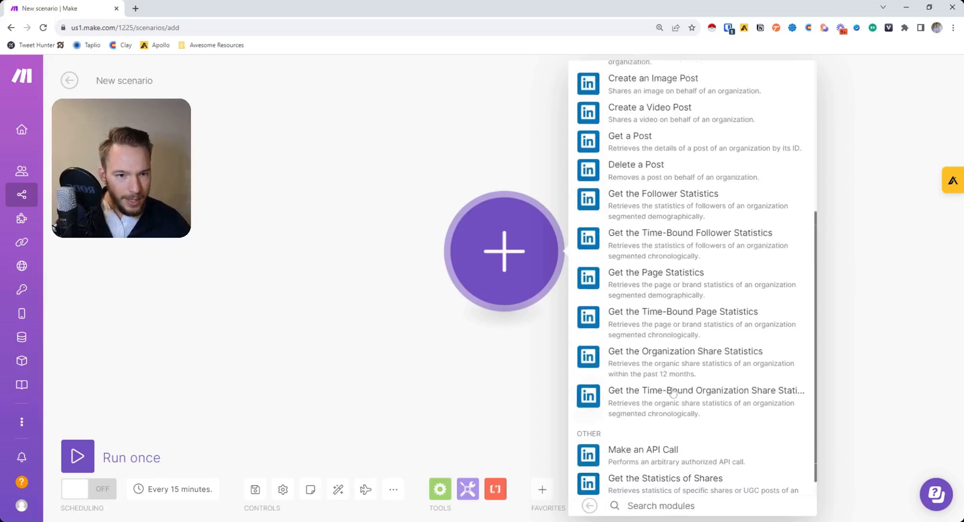
{"action": "scroll", "coordinate": [673, 392], "scroll_direction": "up", "scroll_amount": 4}
{"action": "scroll", "coordinate": [681, 383], "scroll_direction": "up", "scroll_amount": 1}
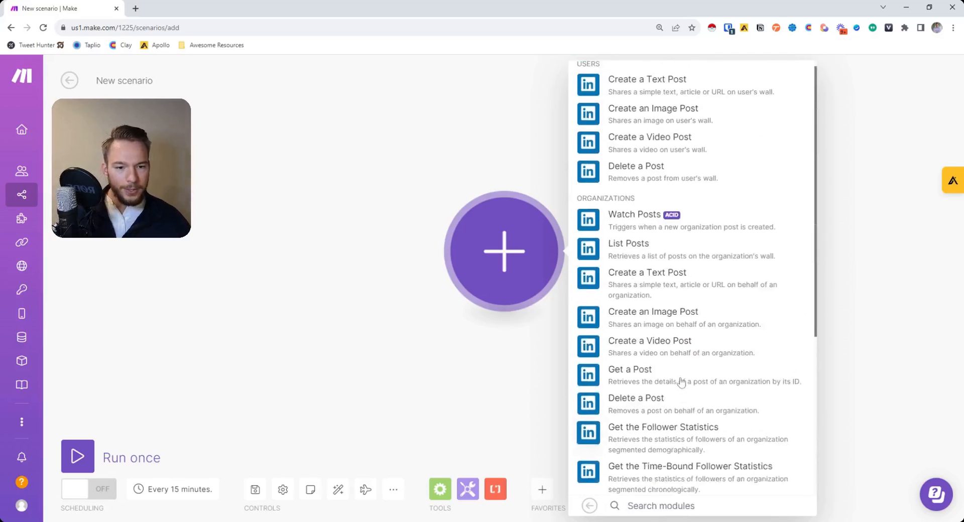
{"action": "scroll", "coordinate": [681, 382], "scroll_direction": "up", "scroll_amount": 1}
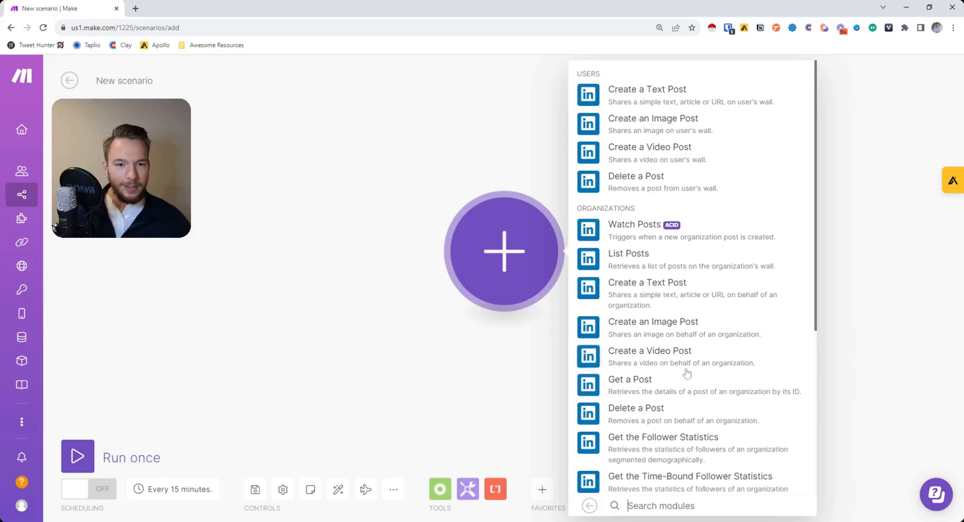
{"action": "scroll", "coordinate": [689, 359], "scroll_direction": "down", "scroll_amount": 5}
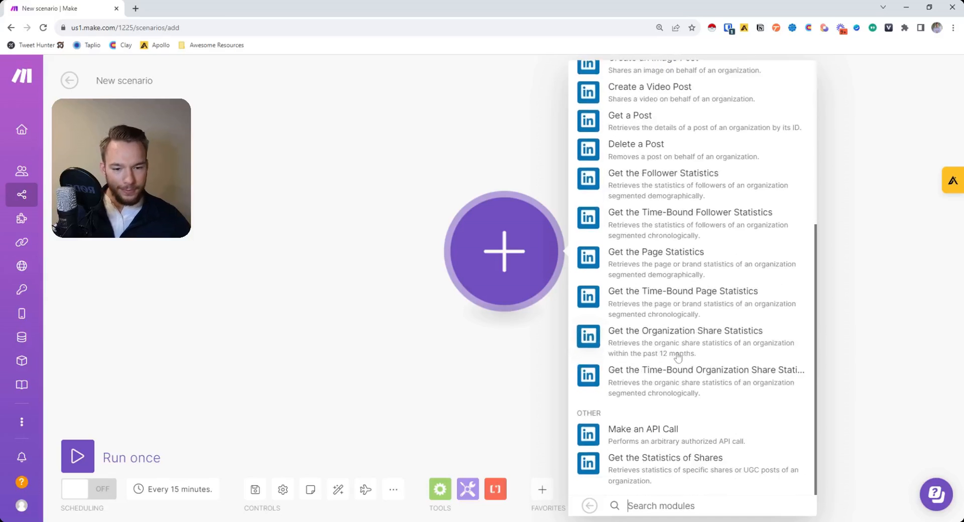
{"action": "scroll", "coordinate": [681, 358], "scroll_direction": "up", "scroll_amount": 5}
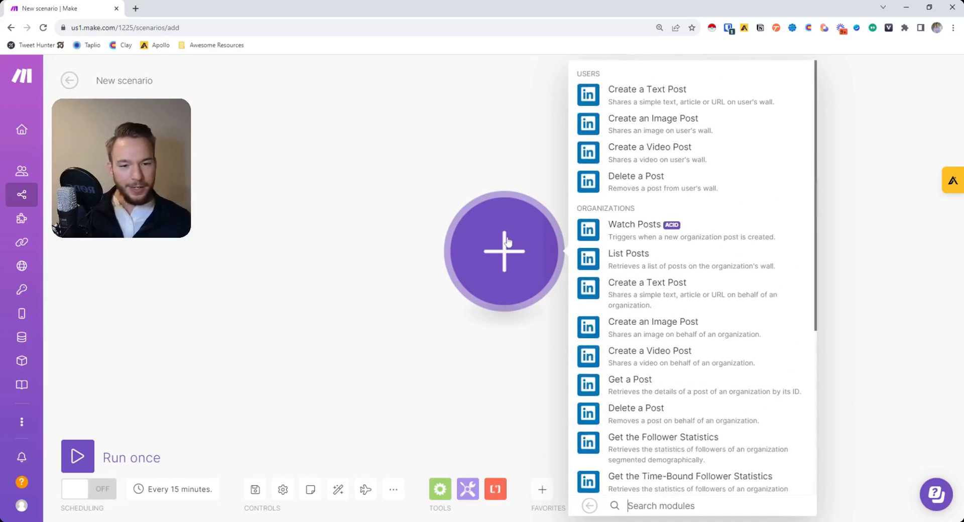
{"action": "left_click", "coordinate": [590, 505]}
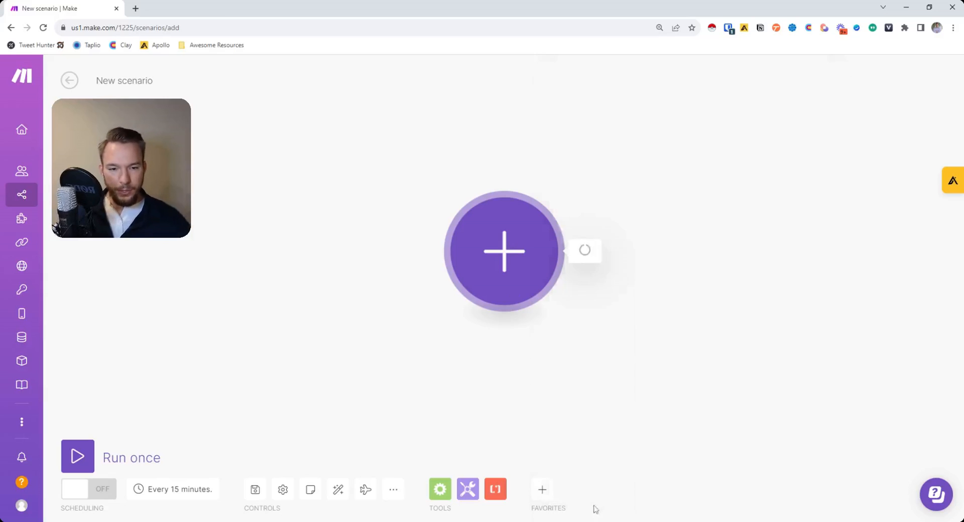
Search 'calendly', add Watch Events as the trigger, and start a new webhook with a new connection.
{"action": "scroll", "coordinate": [657, 407], "scroll_direction": "down", "scroll_amount": 6}
{"action": "scroll", "coordinate": [657, 408], "scroll_direction": "down", "scroll_amount": 20}
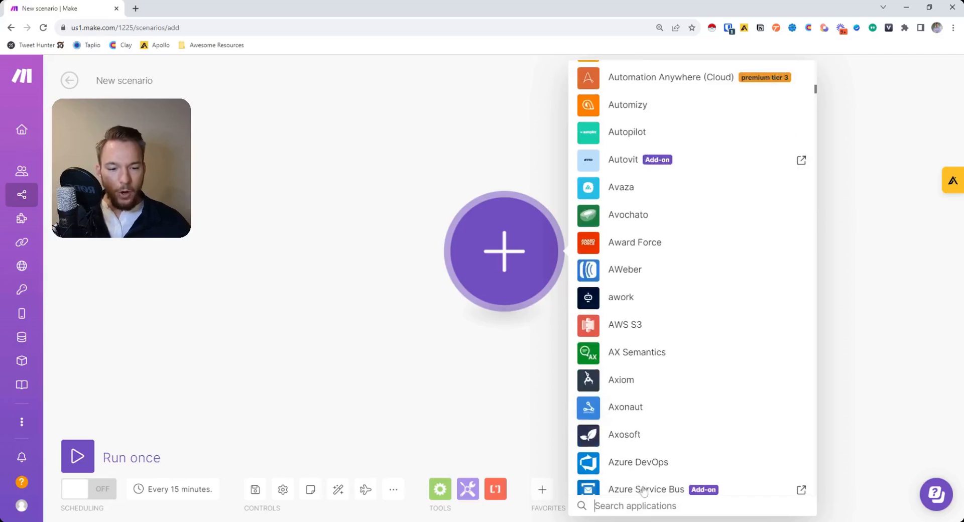
{"action": "scroll", "coordinate": [655, 419], "scroll_direction": "down", "scroll_amount": 20}
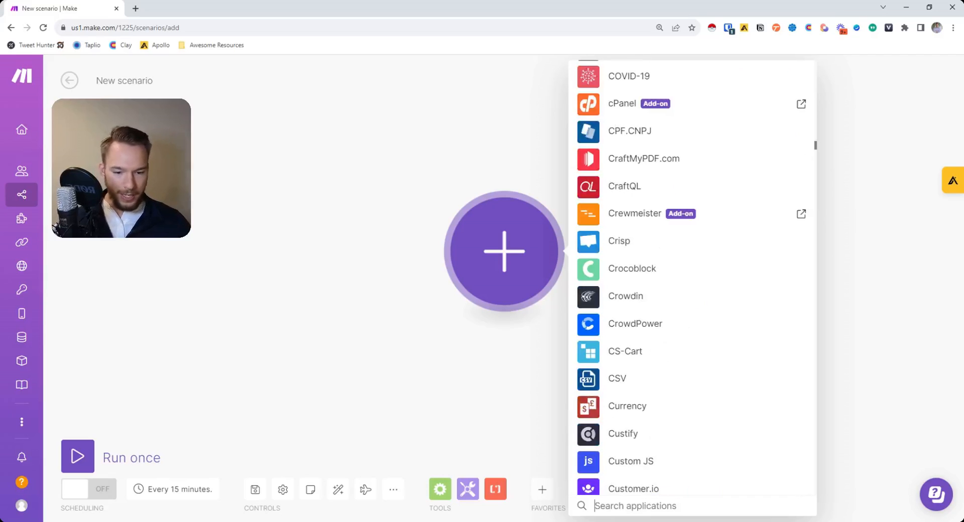
{"action": "type", "text": "calendly"}
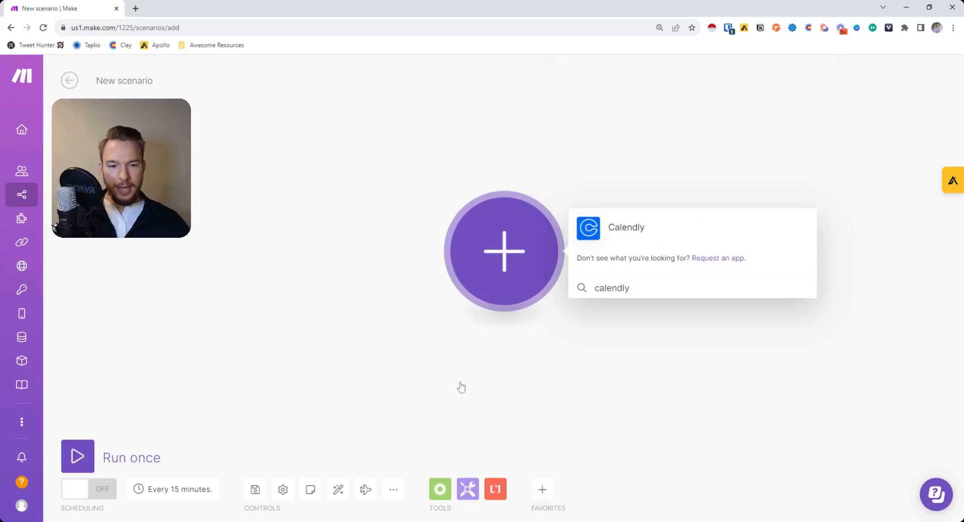
{"action": "key", "text": "Return"}
{"action": "left_click", "coordinate": [628, 100]}
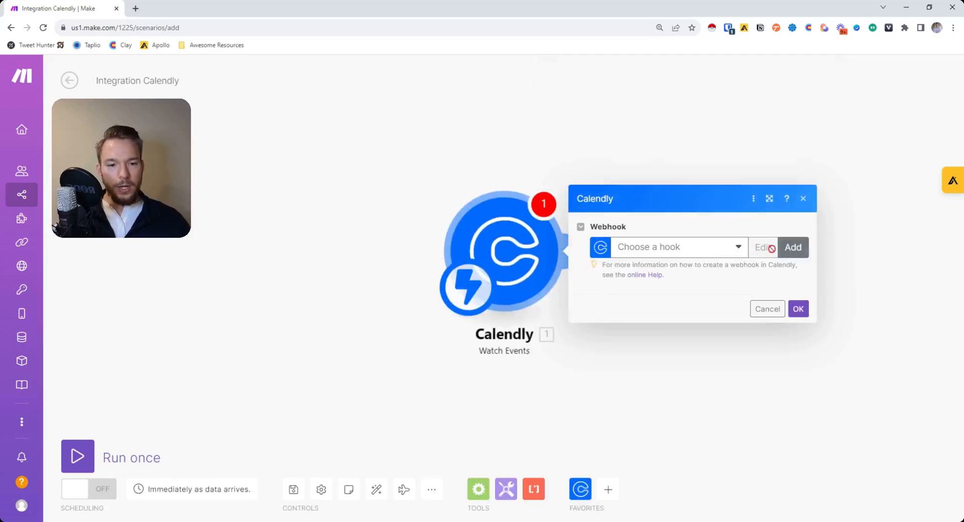
{"action": "left_click", "coordinate": [792, 249]}
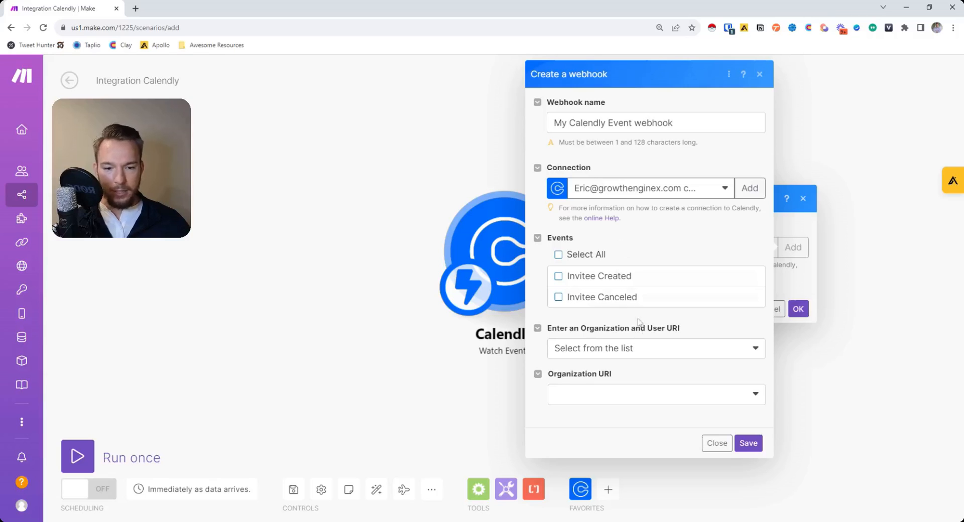
{"action": "left_click", "coordinate": [750, 189]}
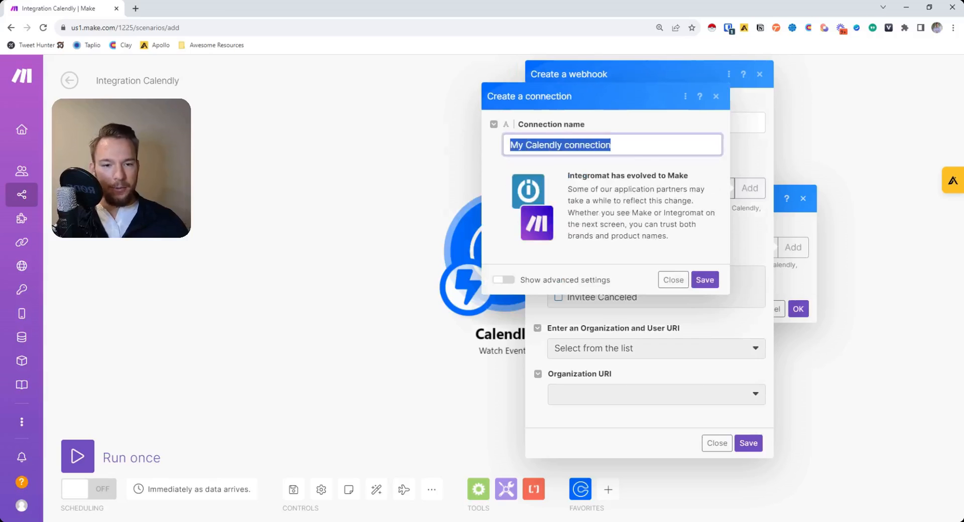
Save the new Calendly connection as 'Growth Engine Calendly' and confirm the Watch Events trigger.
{"action": "type", "text": "GRowth"}
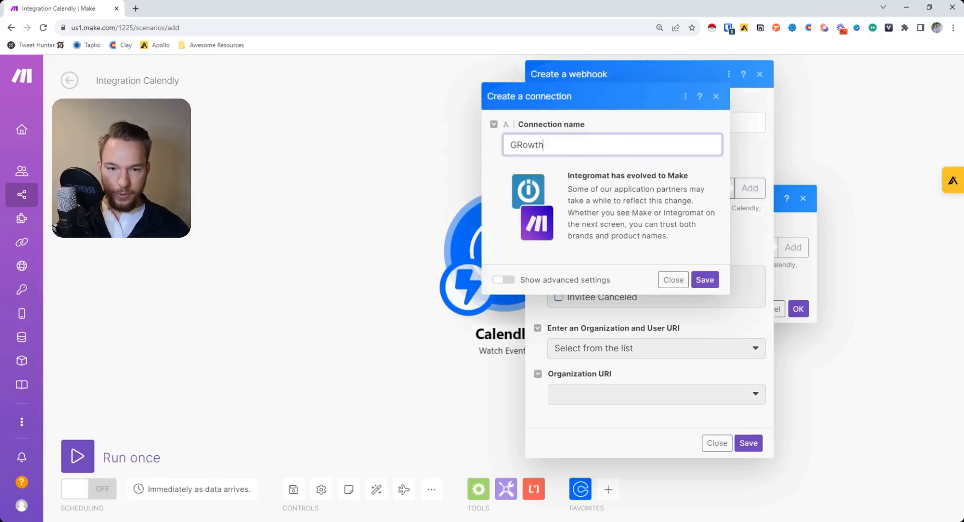
{"action": "key", "text": "BackSpace"}
{"action": "type", "text": "rowth Eng"}
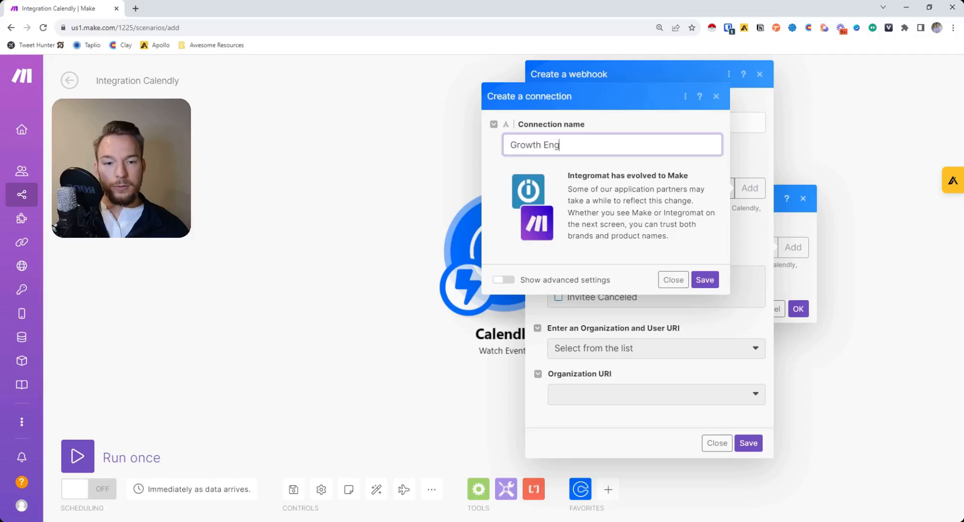
{"action": "type", "text": "ine Calendly"}
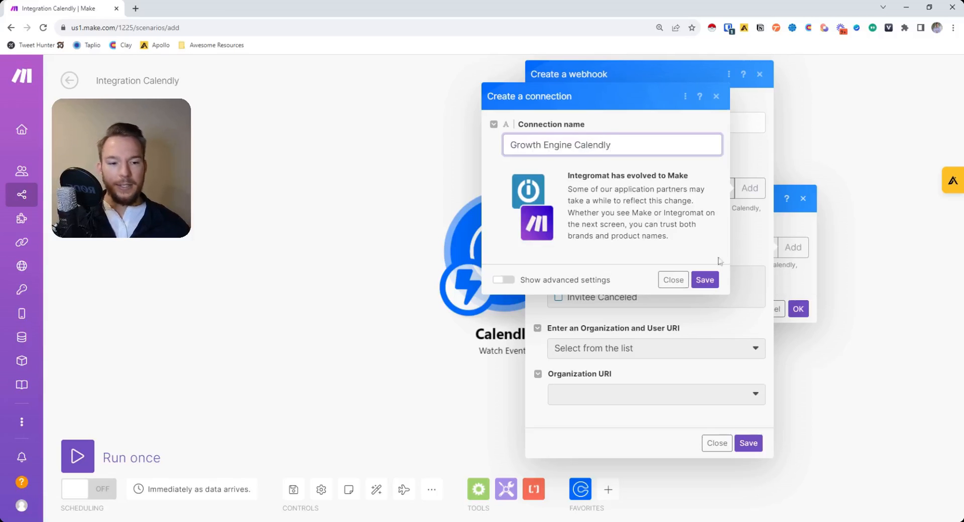
{"action": "left_click", "coordinate": [705, 279]}
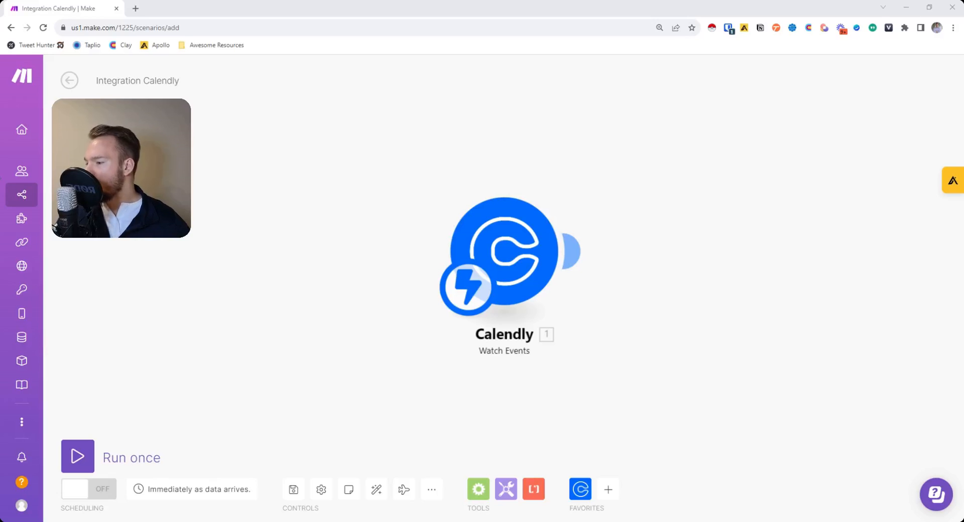
{"action": "left_click", "coordinate": [579, 249]}
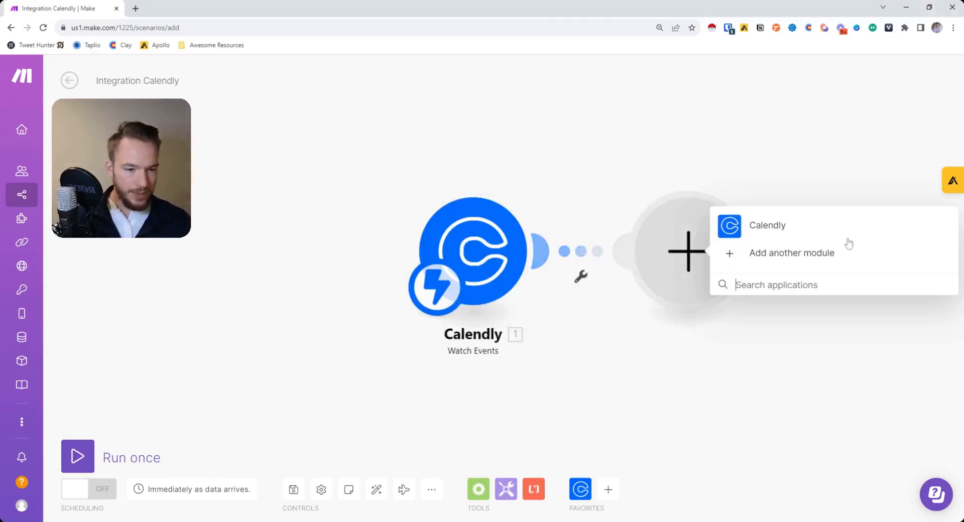
Search 'google sheets', add the Add a Row module, and select a different Google connection.
{"action": "left_click", "coordinate": [793, 255]}
{"action": "type", "text": "google"}
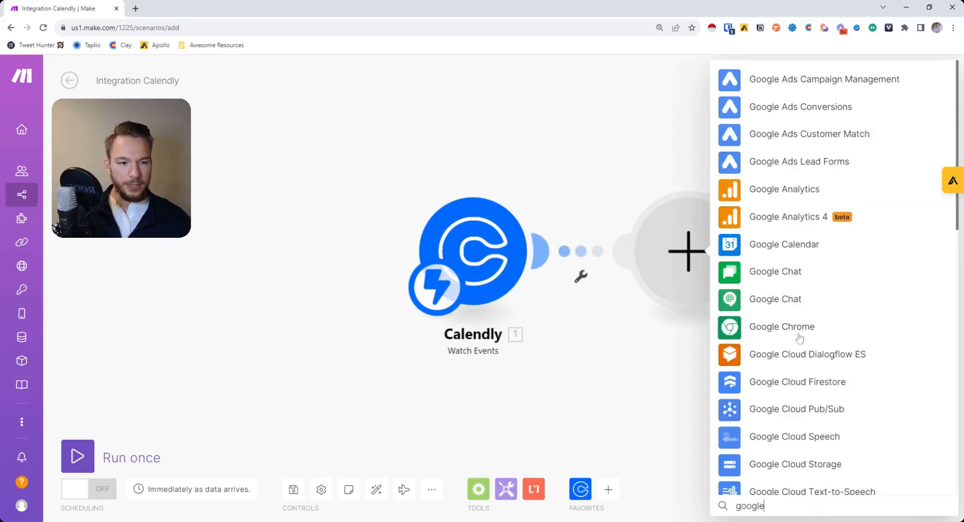
{"action": "scroll", "coordinate": [798, 351], "scroll_direction": "down", "scroll_amount": 5}
{"action": "type", "text": "sheets"}
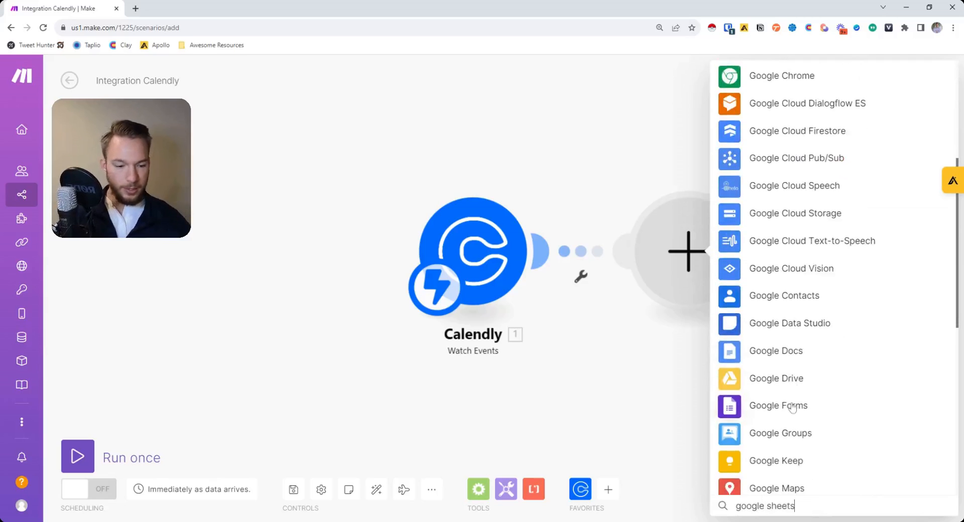
{"action": "left_click", "coordinate": [753, 216]}
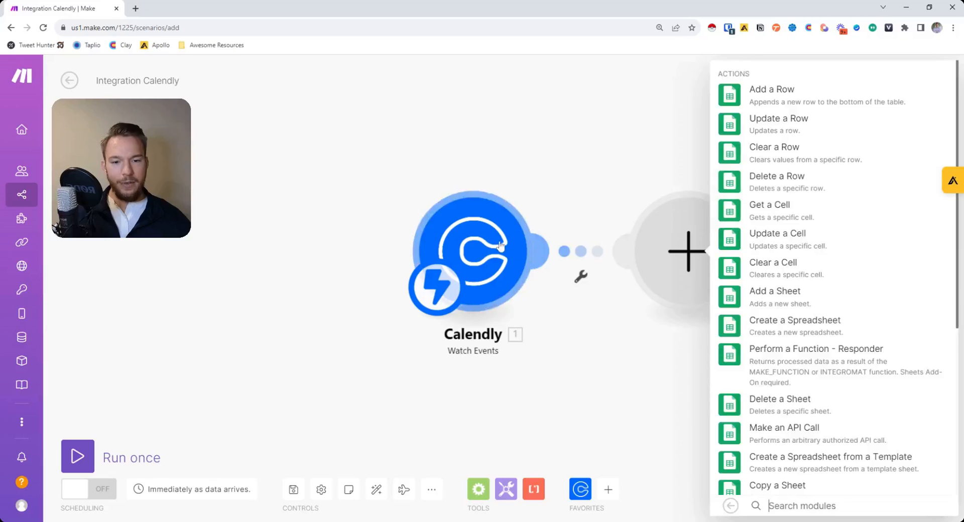
{"action": "left_click", "coordinate": [781, 100]}
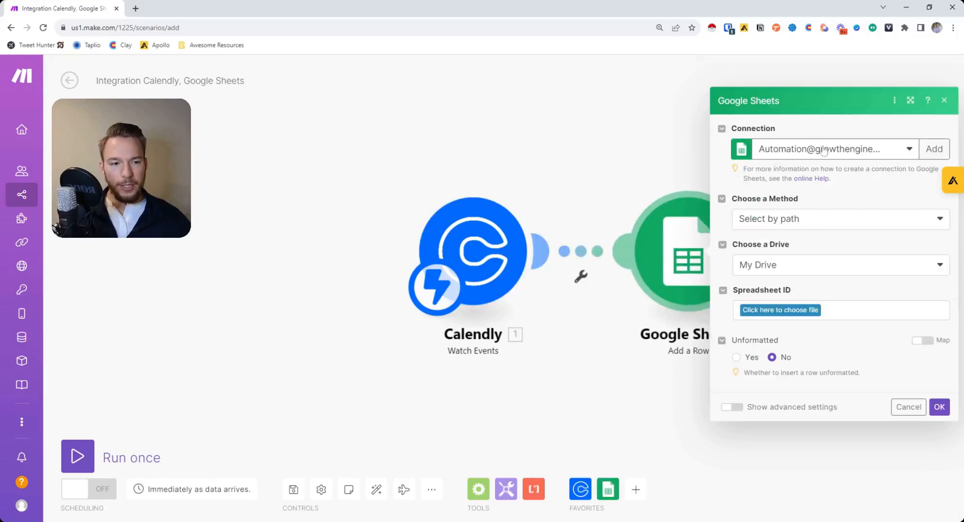
{"action": "left_click", "coordinate": [821, 148]}
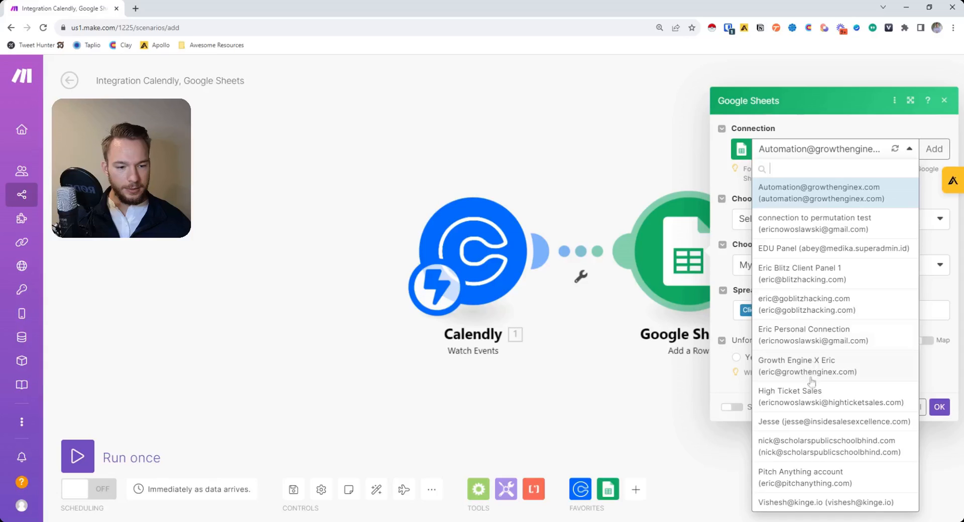
{"action": "left_click", "coordinate": [808, 344]}
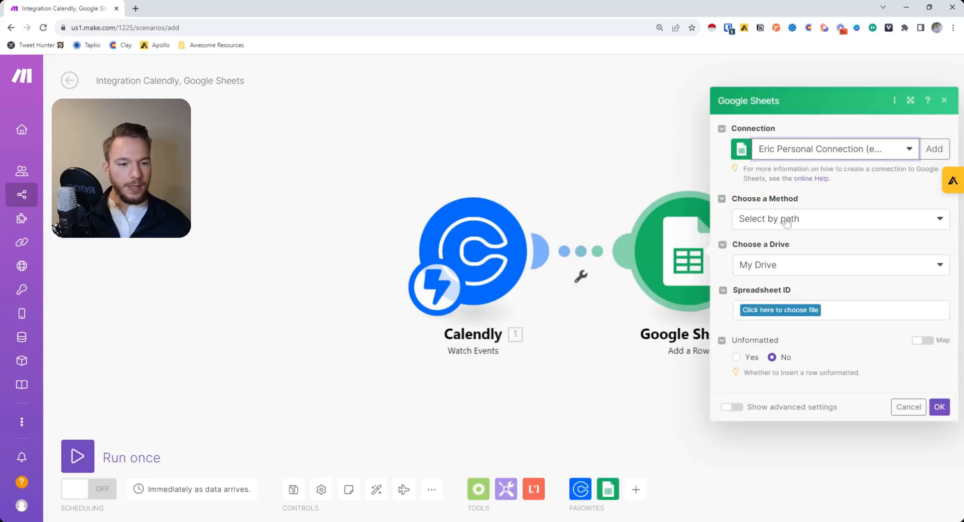
Create a blank spreadsheet via sheets.new and name it 'Calendly Test'.
{"action": "left_click", "coordinate": [136, 8]}
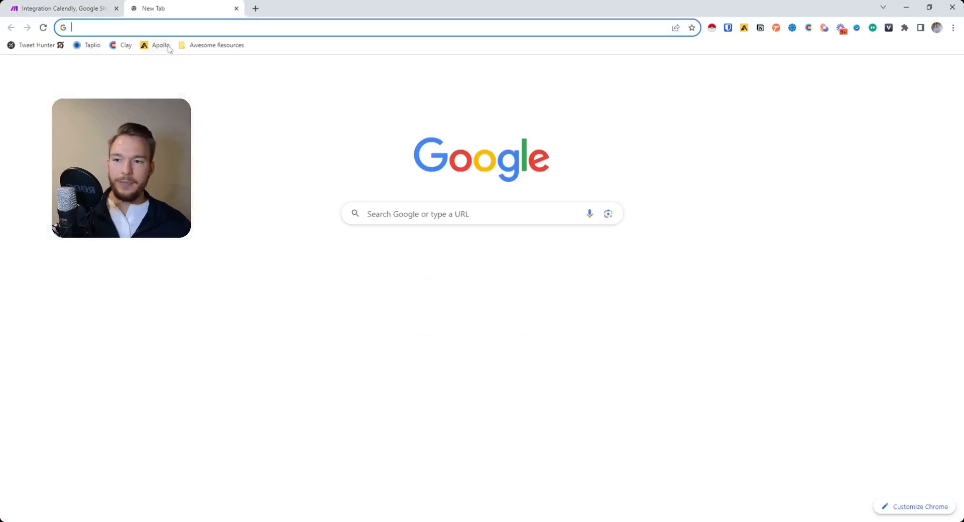
{"action": "type", "text": "shee"}
{"action": "type", "text": "ts.ne"}
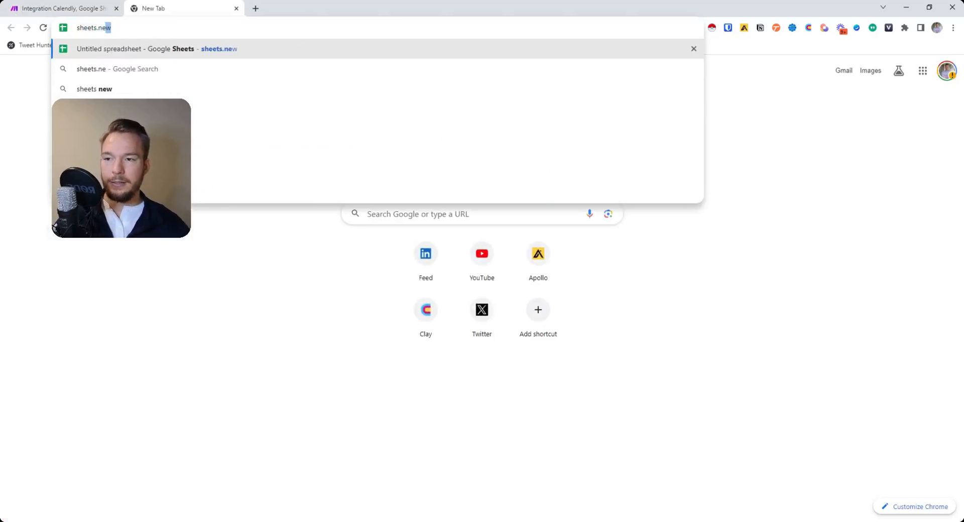
{"action": "key", "text": "Return"}
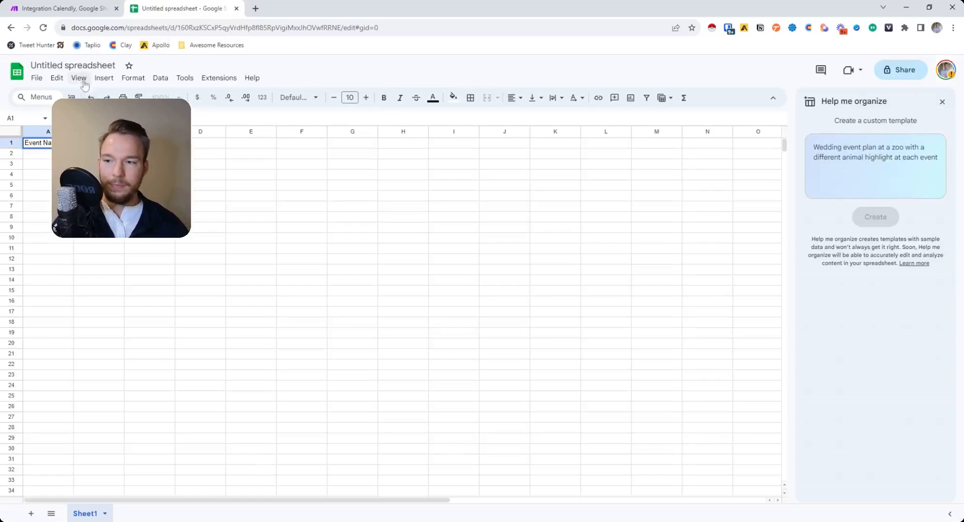
{"action": "left_click", "coordinate": [73, 65]}
{"action": "type", "text": "Calendly T"}
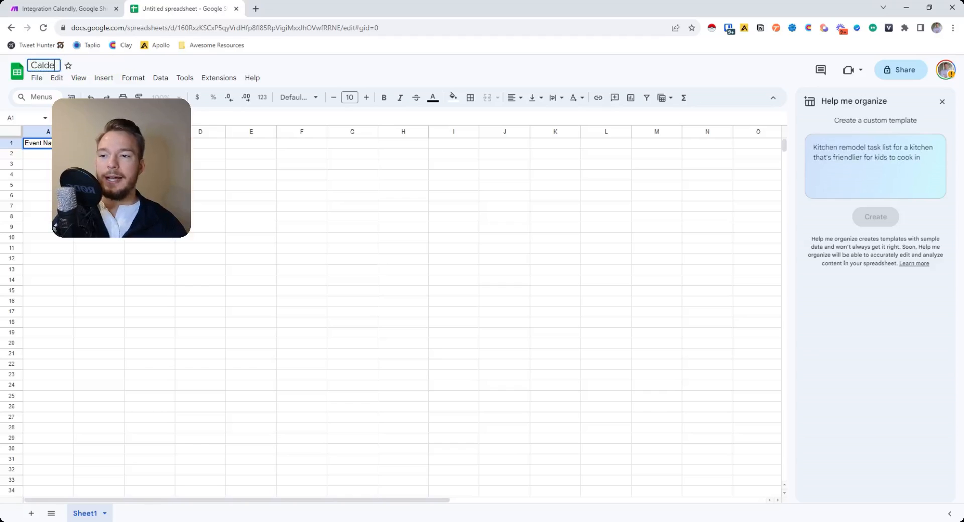
{"action": "type", "text": "est"}
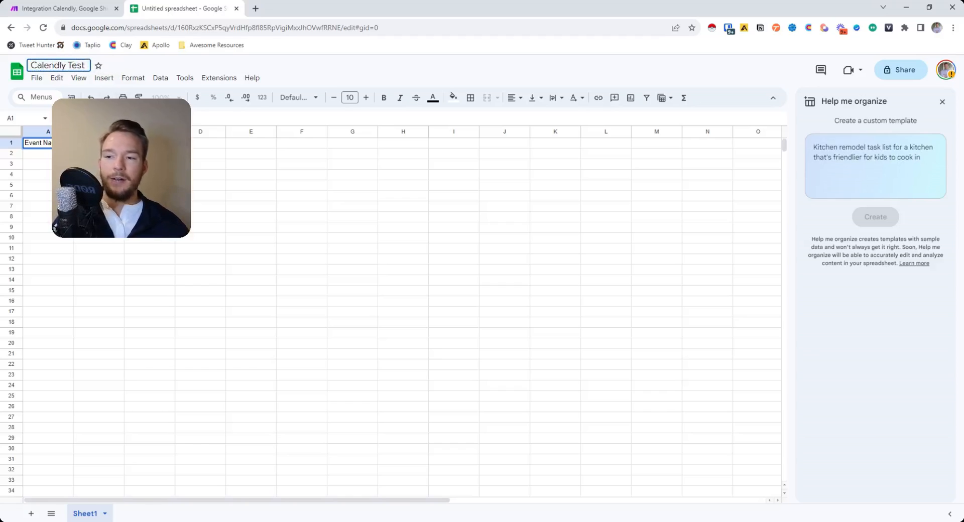
{"action": "left_click", "coordinate": [91, 153]}
Enter the header cells in row 1, then return to the Make scenario.
{"action": "left_click", "coordinate": [90, 143]}
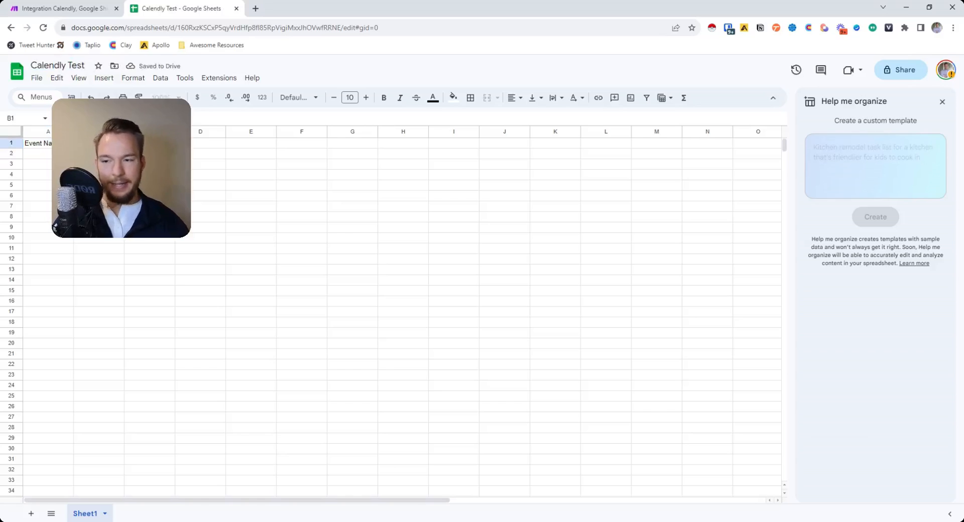
{"action": "key", "text": "Return"}
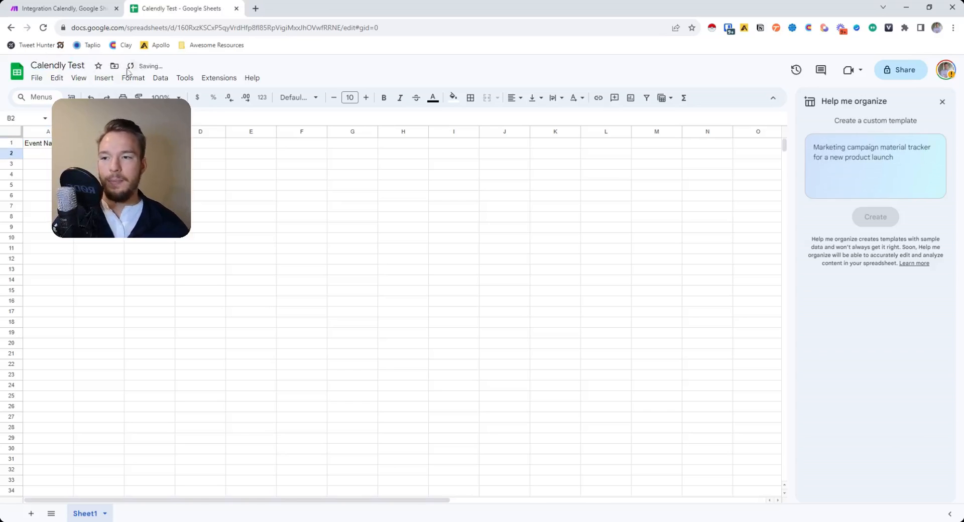
{"action": "left_click", "coordinate": [95, 10]}
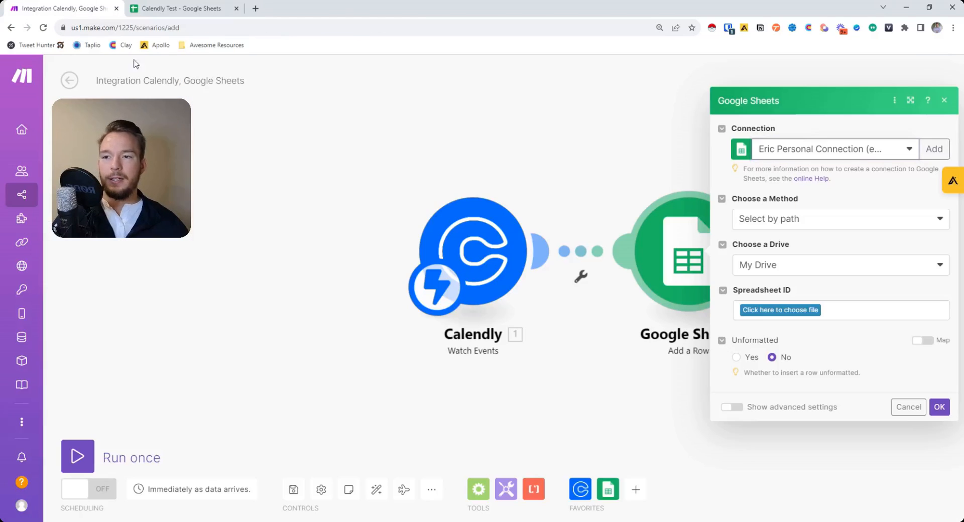
Try entering the spreadsheet manually by pasting the Calendly Test sheet's web address.
{"action": "left_click", "coordinate": [800, 315]}
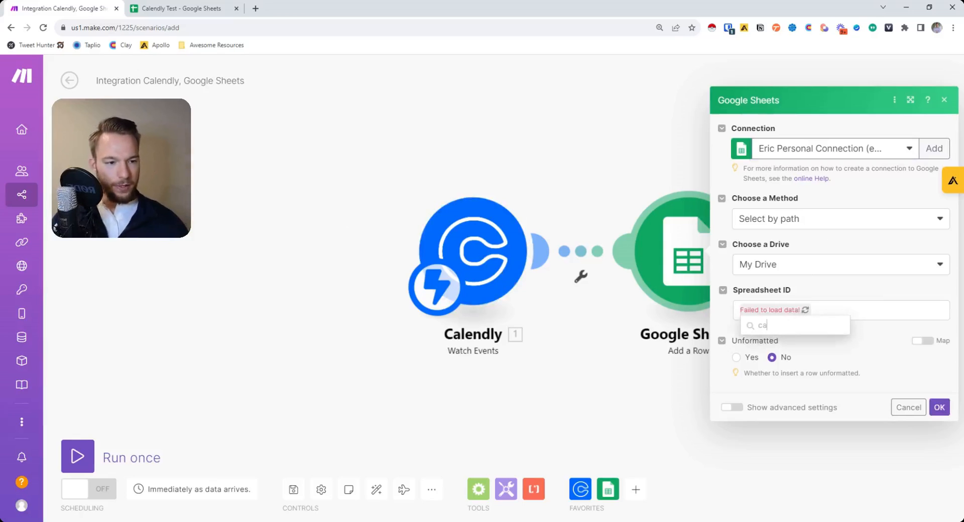
{"action": "left_click", "coordinate": [793, 223]}
{"action": "left_click", "coordinate": [787, 263]}
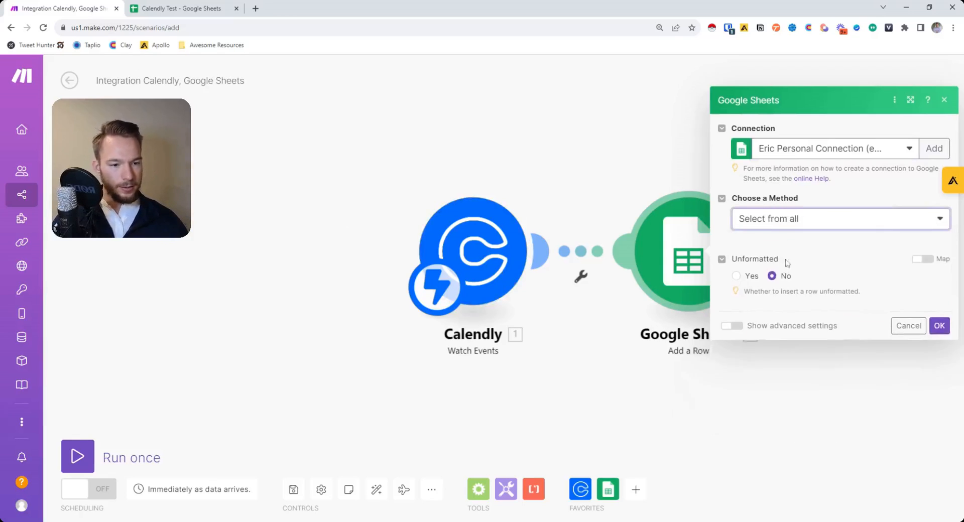
{"action": "left_click", "coordinate": [793, 241]}
{"action": "left_click", "coordinate": [780, 299]}
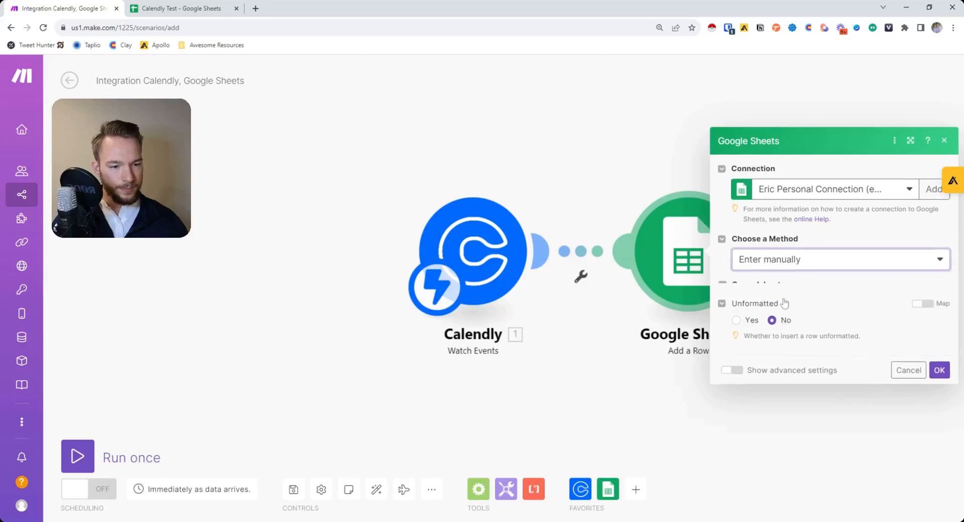
{"action": "left_click", "coordinate": [813, 239]}
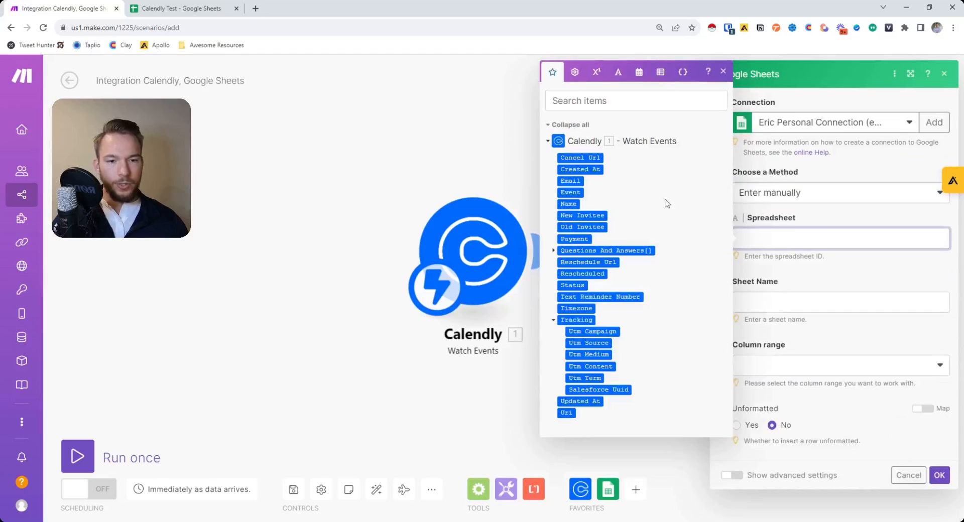
{"action": "left_click", "coordinate": [186, 12]}
{"action": "left_click", "coordinate": [165, 27]}
{"action": "left_click", "coordinate": [73, 5]}
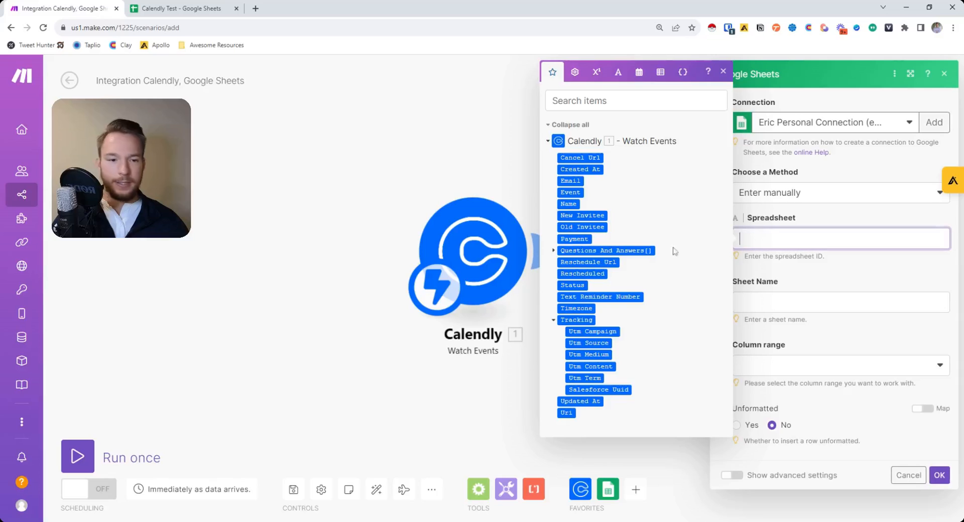
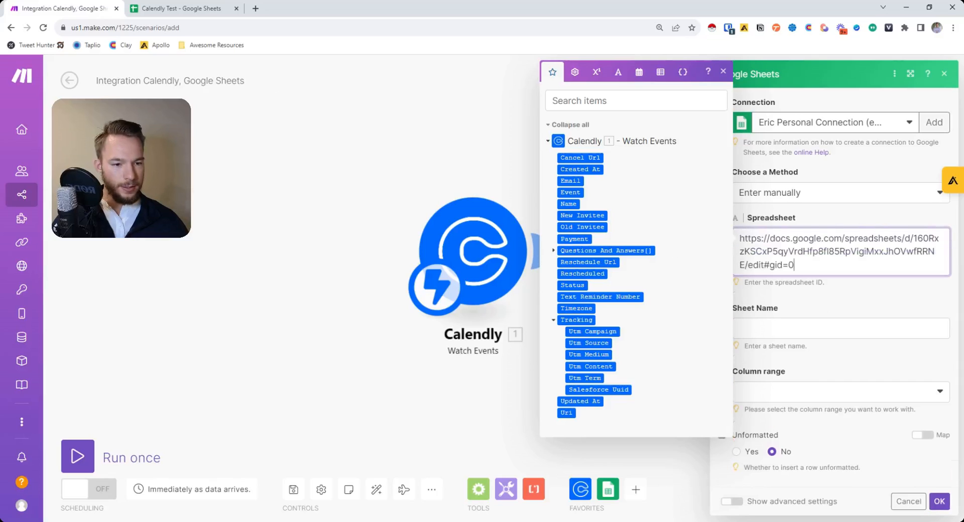
Switch the spreadsheet method to Select by path with My Drive as the drive.
{"action": "left_click", "coordinate": [779, 223]}
{"action": "left_click", "coordinate": [773, 194]}
{"action": "left_click", "coordinate": [772, 212]}
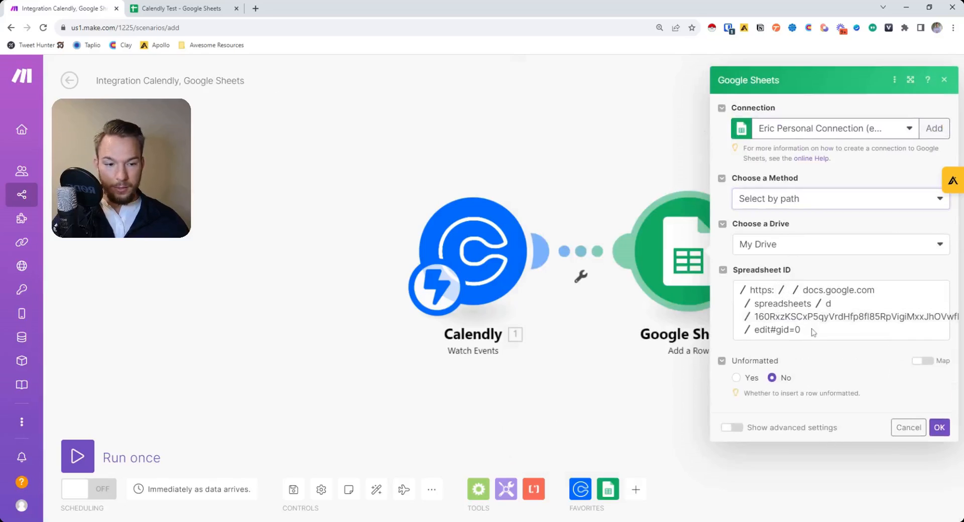
{"action": "left_click", "coordinate": [753, 246]}
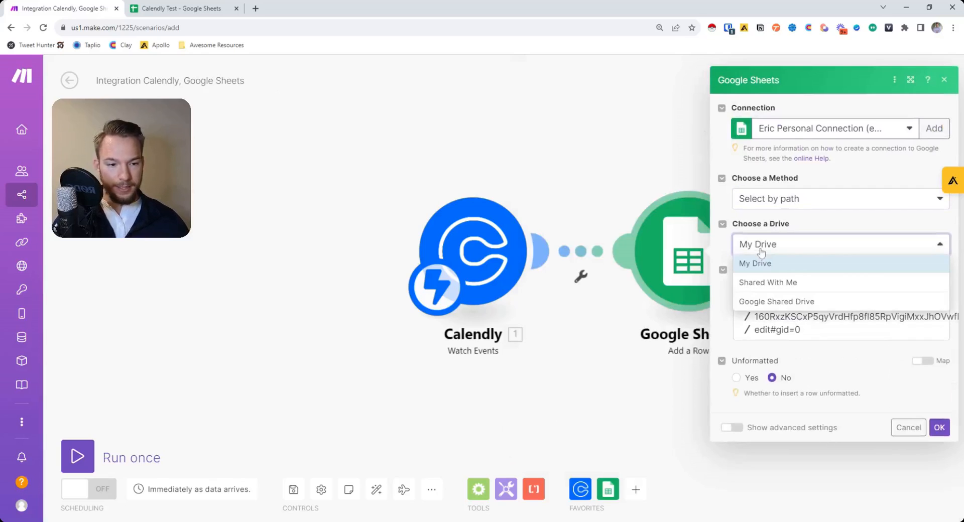
{"action": "left_click", "coordinate": [753, 262]}
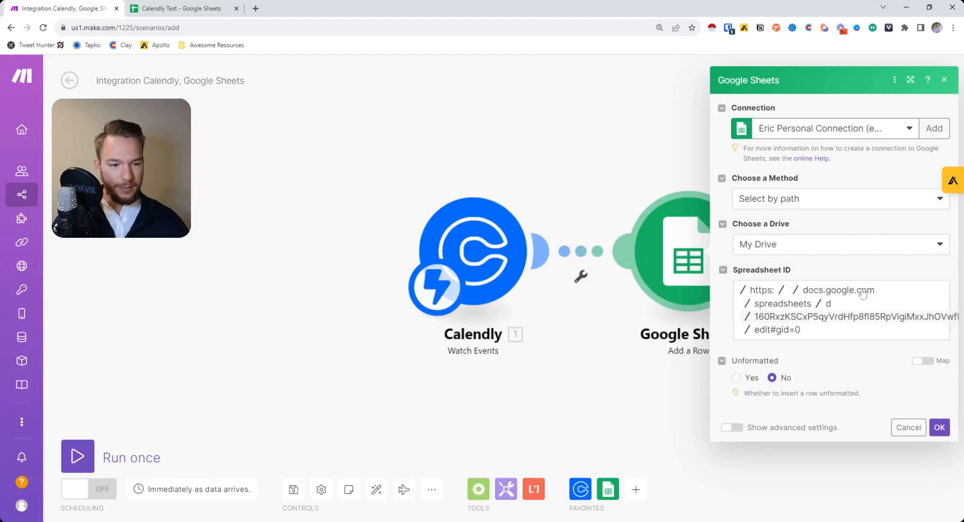
{"action": "left_click", "coordinate": [783, 292]}
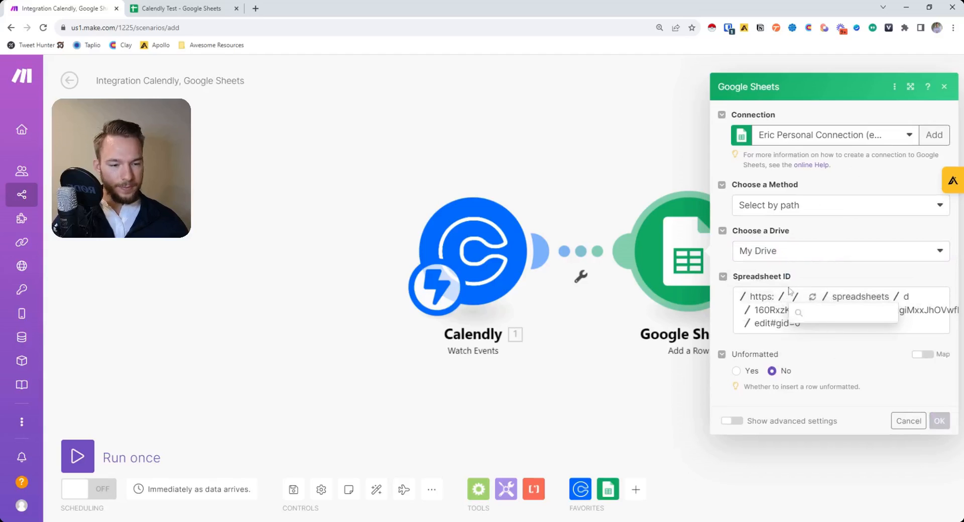
Reopen the module and switch to another Google account connection so spreadsheets load.
{"action": "left_click", "coordinate": [944, 82]}
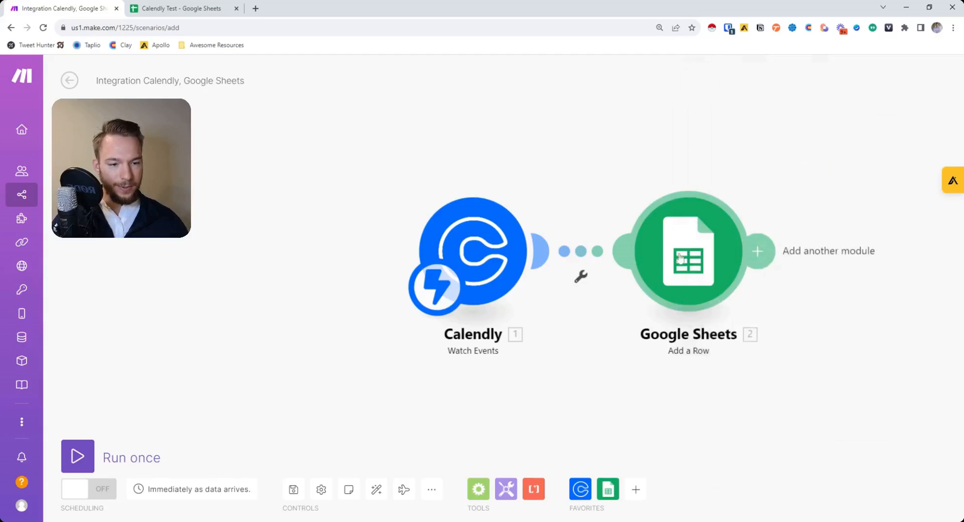
{"action": "left_click", "coordinate": [703, 236]}
{"action": "left_click", "coordinate": [824, 151]}
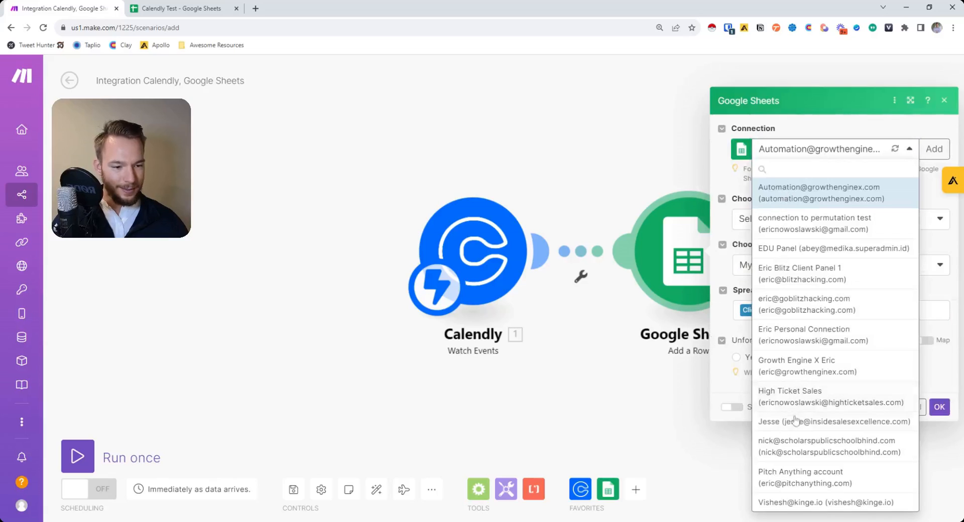
{"action": "left_click", "coordinate": [797, 337]}
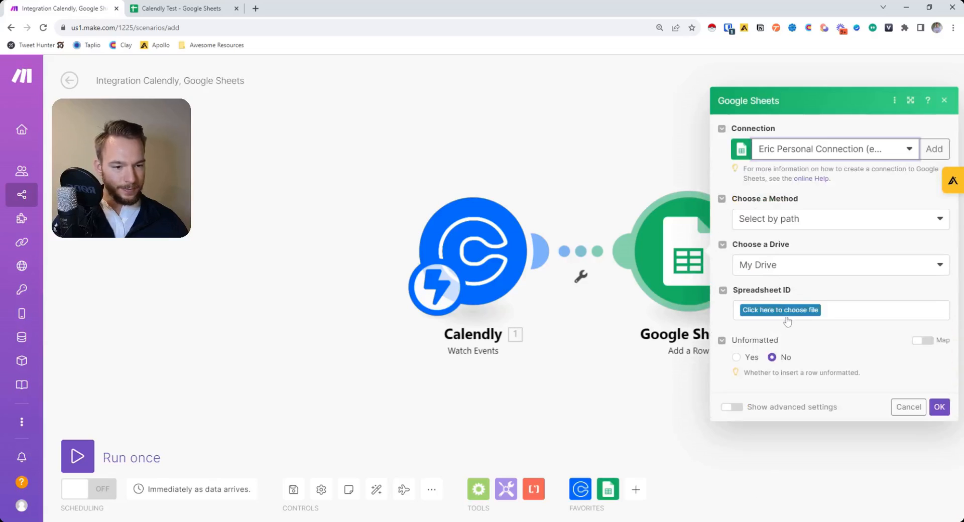
{"action": "left_click", "coordinate": [786, 311]}
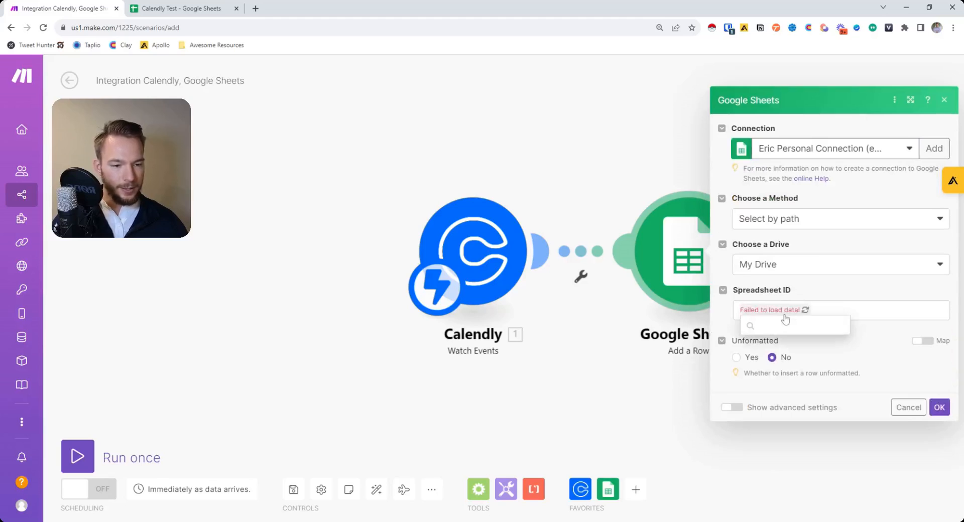
{"action": "left_click", "coordinate": [786, 312]}
{"action": "left_click", "coordinate": [794, 311]}
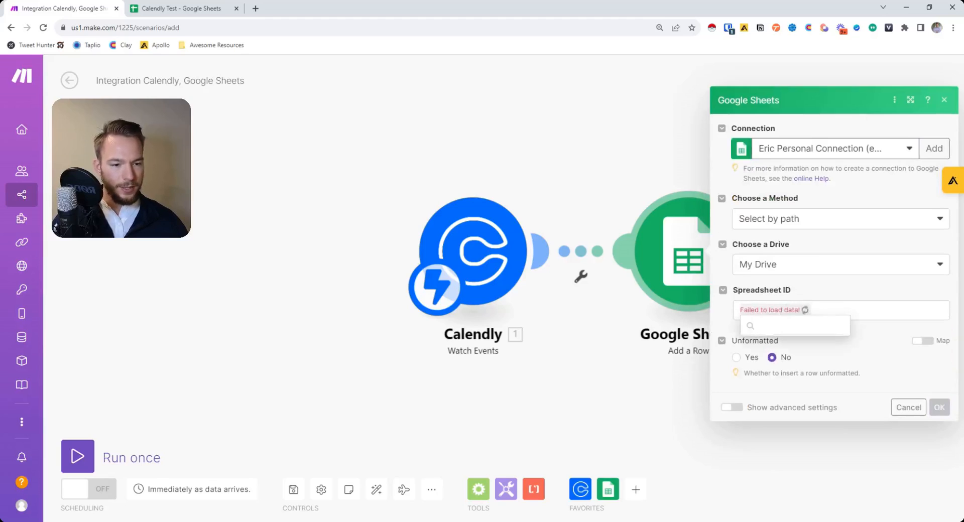
{"action": "left_click", "coordinate": [808, 147]}
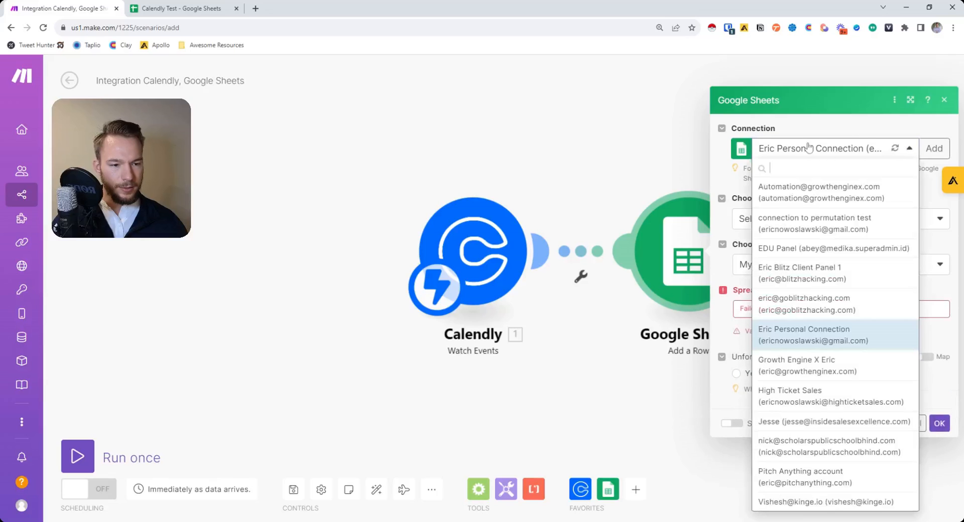
{"action": "left_click", "coordinate": [796, 101]}
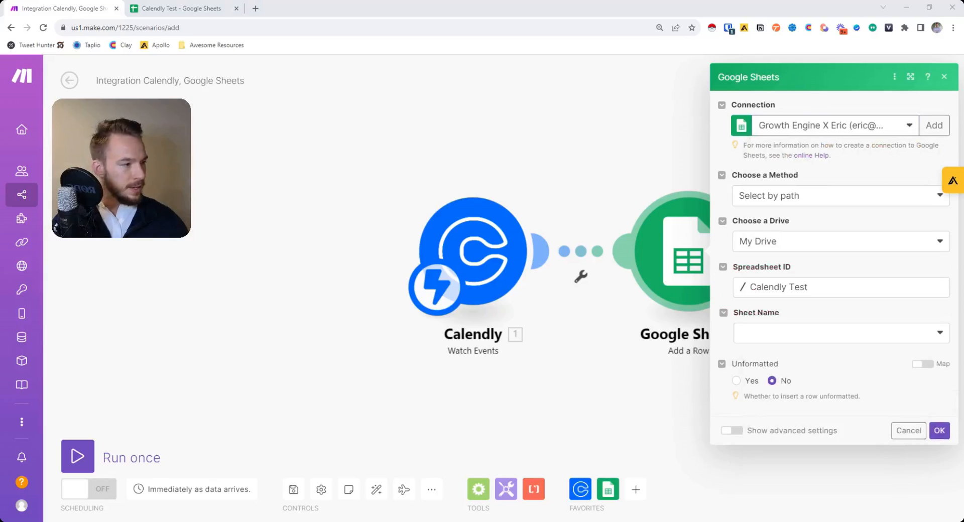
Choose Calendly Test as the spreadsheet and Sheet1 as the sheet name.
{"action": "left_click", "coordinate": [782, 290]}
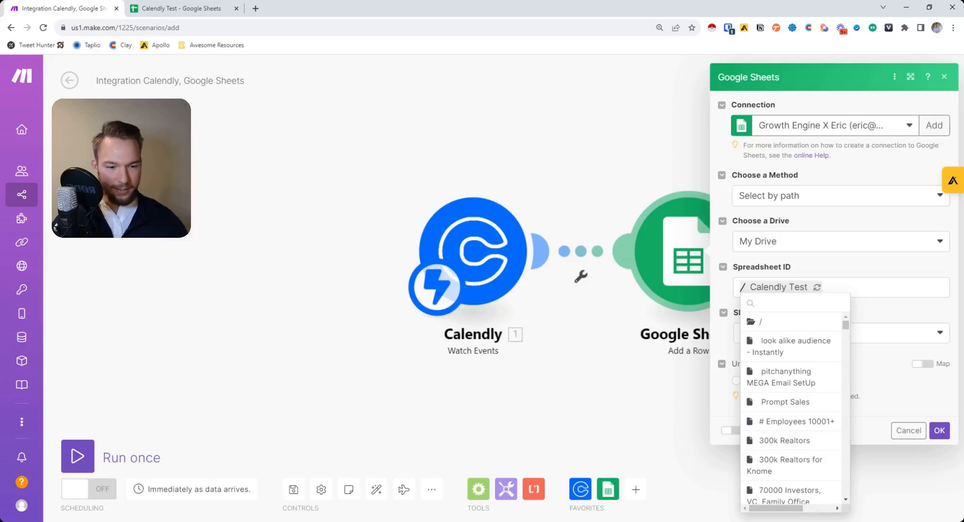
{"action": "type", "text": "calen"}
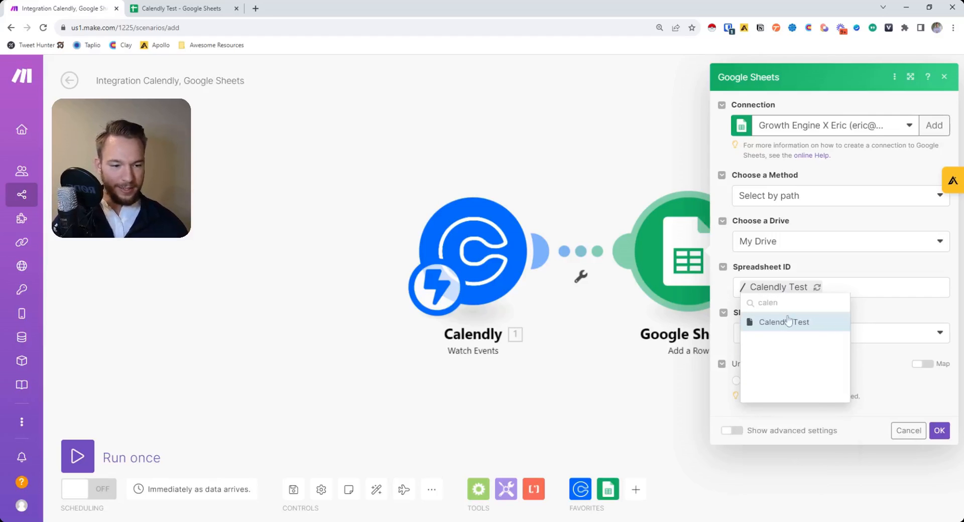
{"action": "left_click", "coordinate": [788, 321]}
{"action": "left_click", "coordinate": [774, 333]}
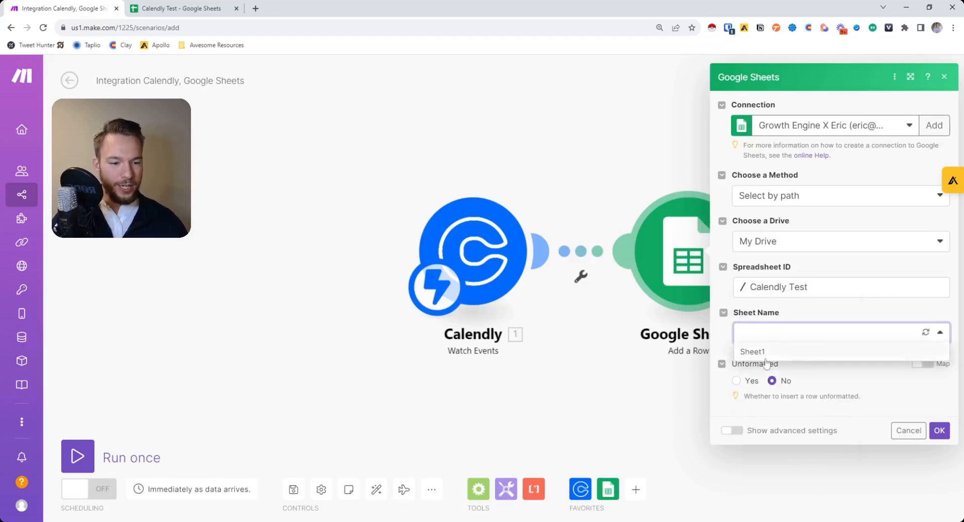
{"action": "left_click", "coordinate": [766, 358]}
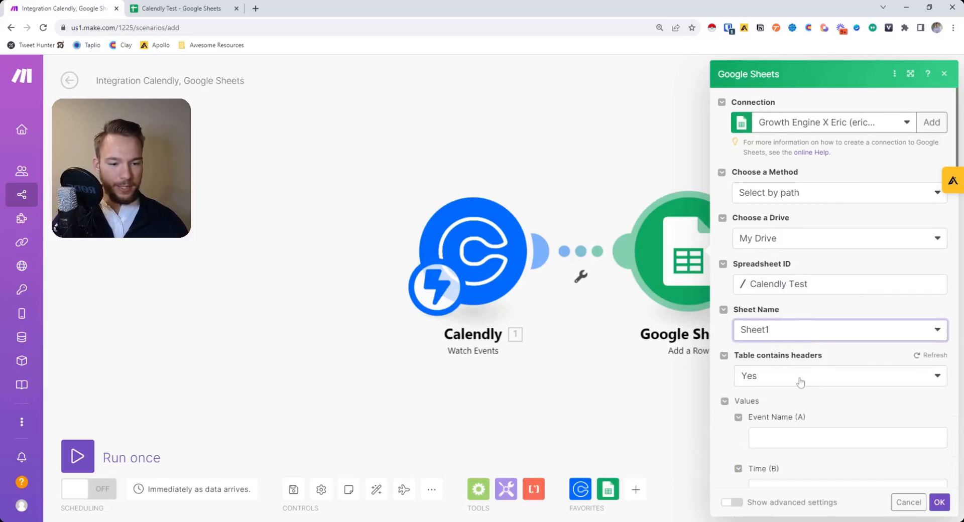
Map Calendly's Event item into the Event Name (A) column.
{"action": "scroll", "coordinate": [805, 378], "scroll_direction": "down", "scroll_amount": 3}
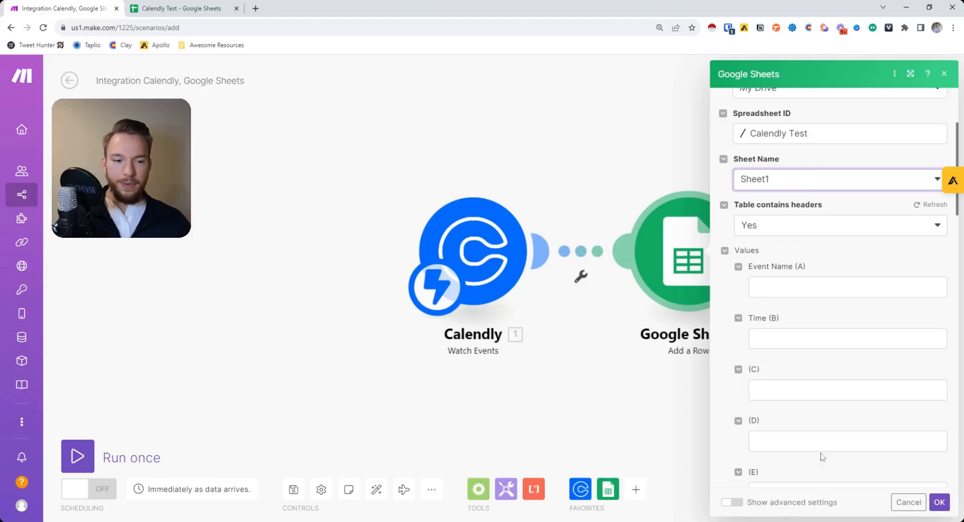
{"action": "left_click", "coordinate": [848, 288]}
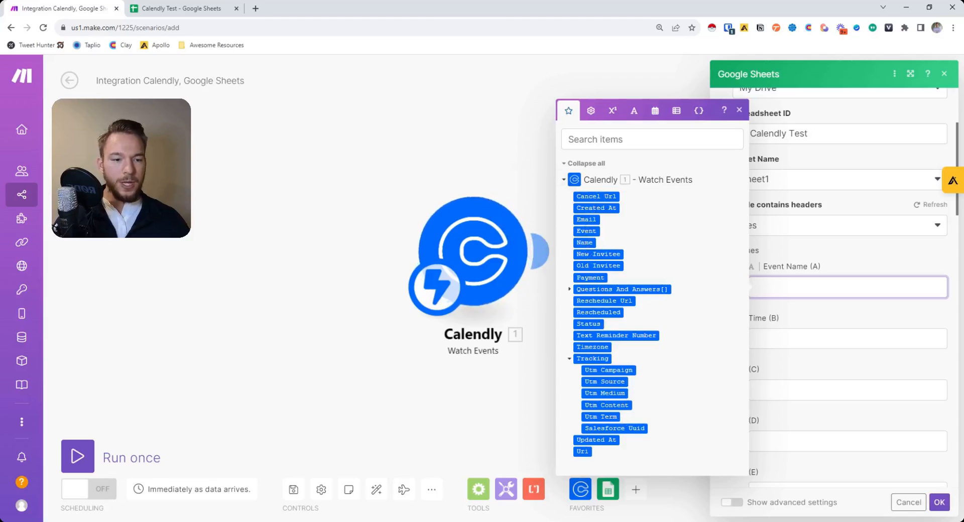
{"action": "left_click", "coordinate": [588, 231]}
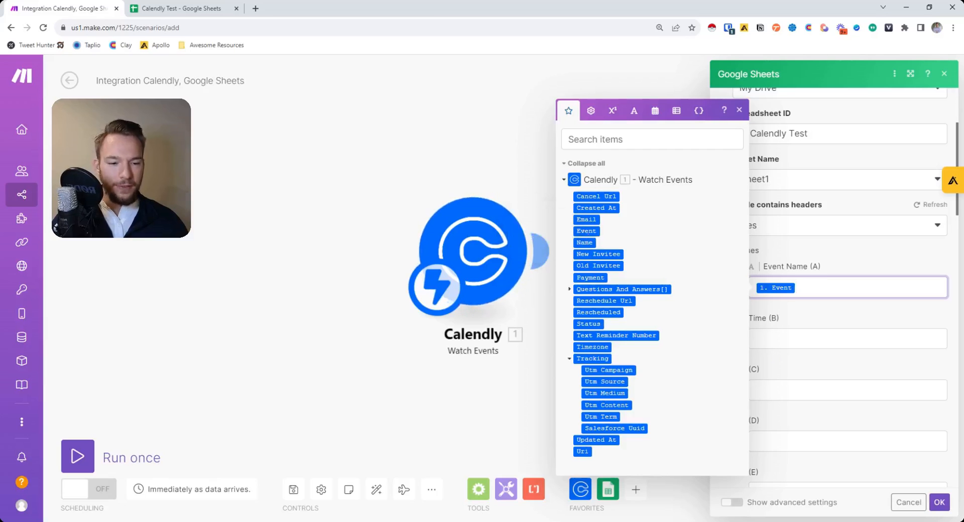
Map Calendly's Created At value into the Time (B) column.
{"action": "left_click", "coordinate": [768, 339]}
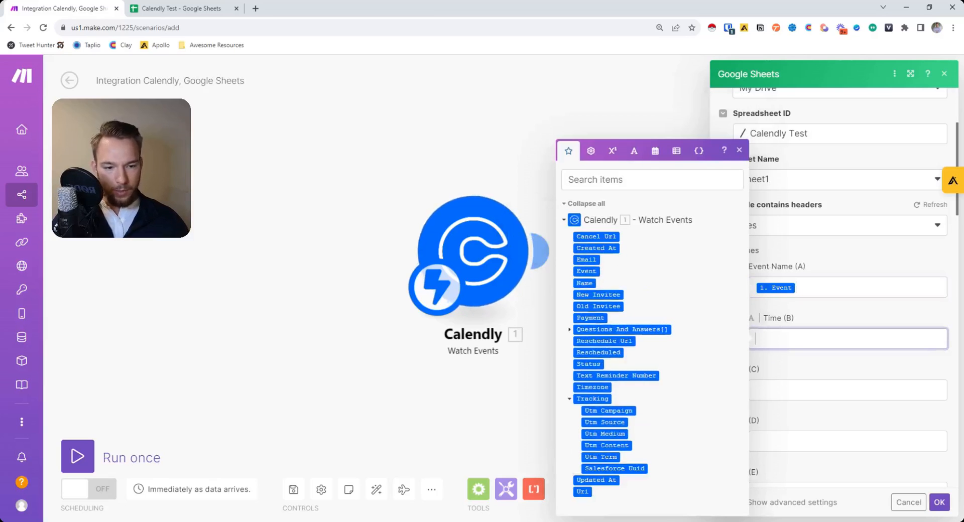
{"action": "left_click", "coordinate": [593, 248]}
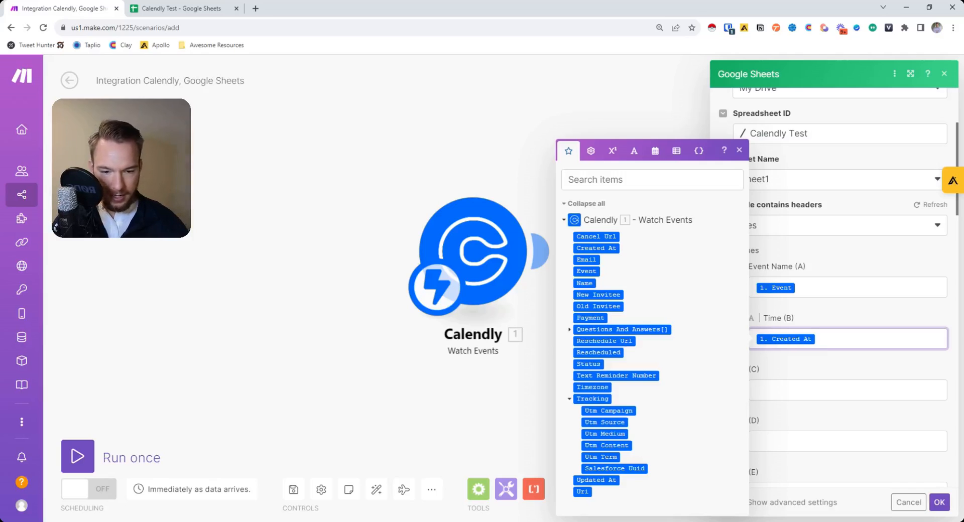
{"action": "key", "text": "BackSpace"}
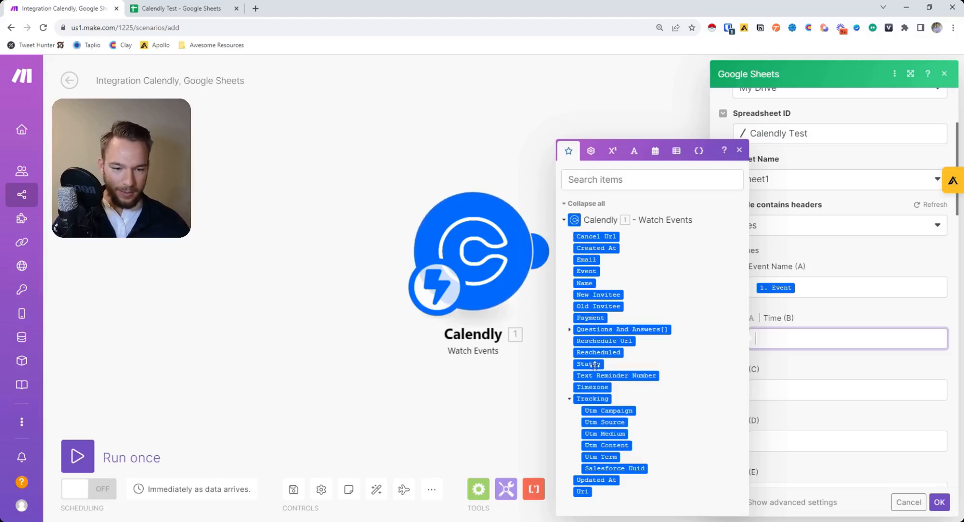
{"action": "left_click", "coordinate": [594, 248]}
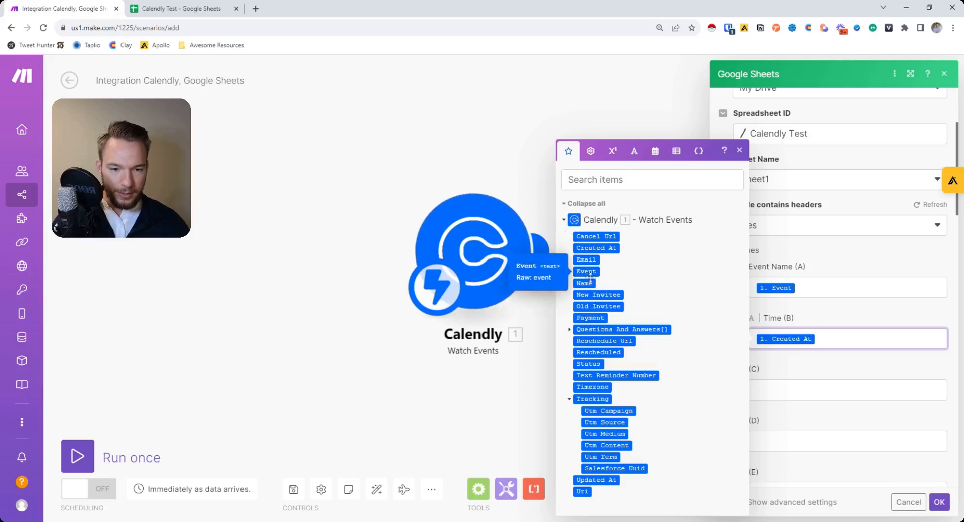
Close the mappable values panel and save the Add a Row settings with OK.
{"action": "left_click", "coordinate": [569, 330]}
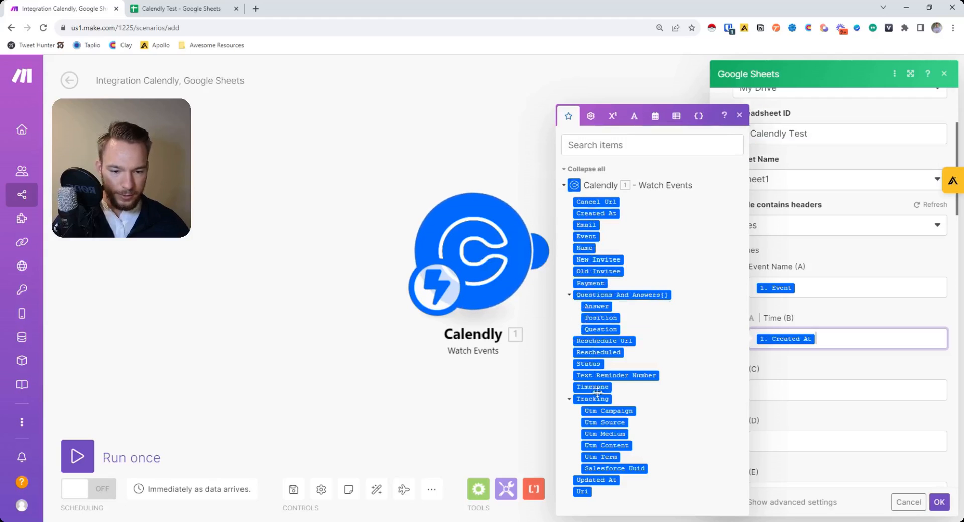
{"action": "left_click", "coordinate": [815, 418]}
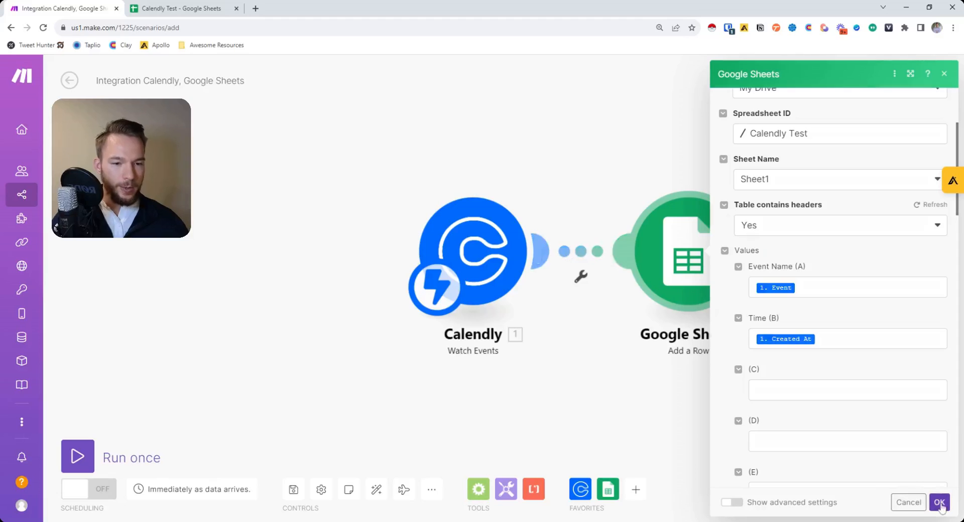
{"action": "left_click", "coordinate": [939, 502]}
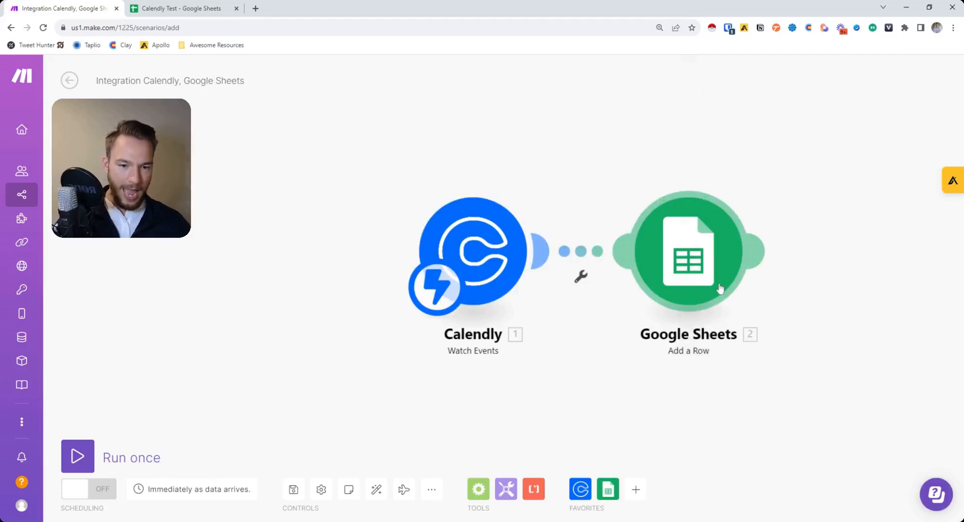
Run the scenario once, stop the waiting run, and turn scheduling ON.
{"action": "right_click", "coordinate": [483, 249]}
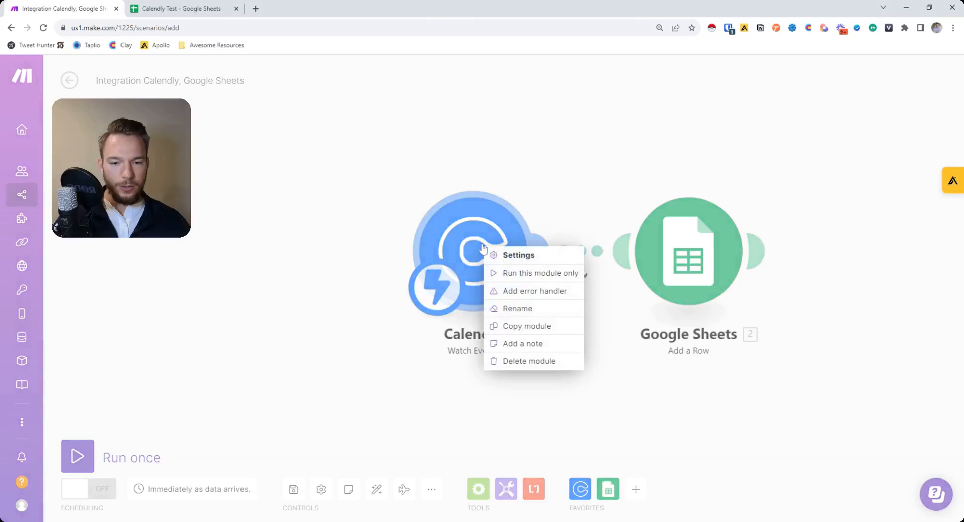
{"action": "left_click", "coordinate": [642, 196]}
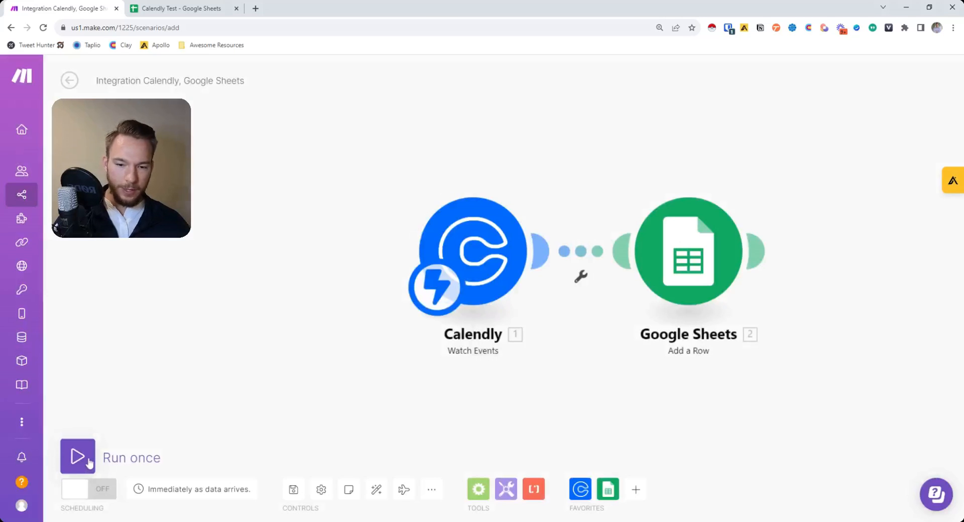
{"action": "left_click", "coordinate": [89, 462]}
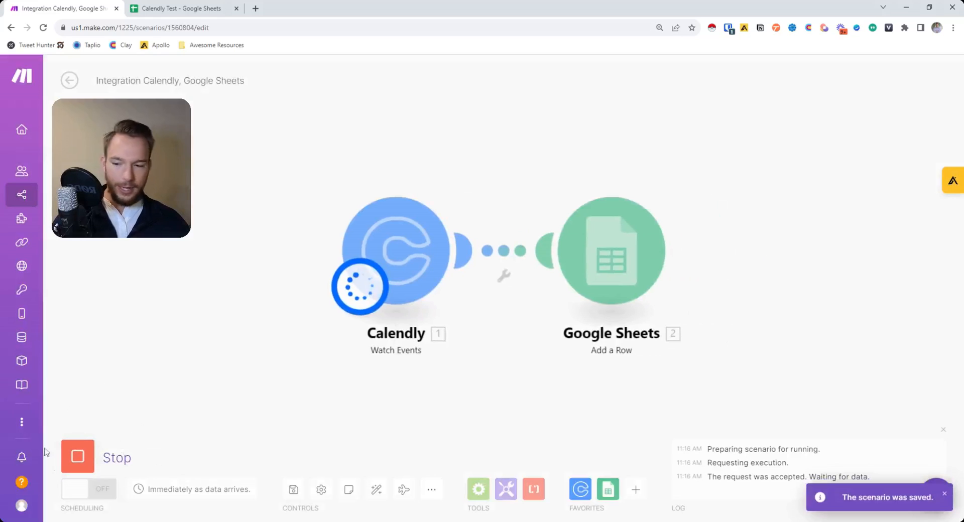
{"action": "left_click", "coordinate": [81, 458]}
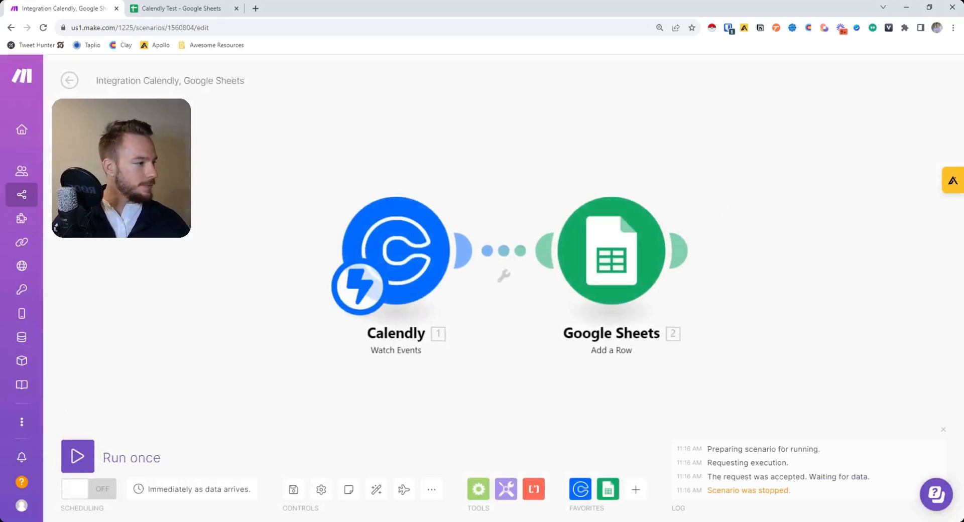
{"action": "left_click", "coordinate": [88, 489]}
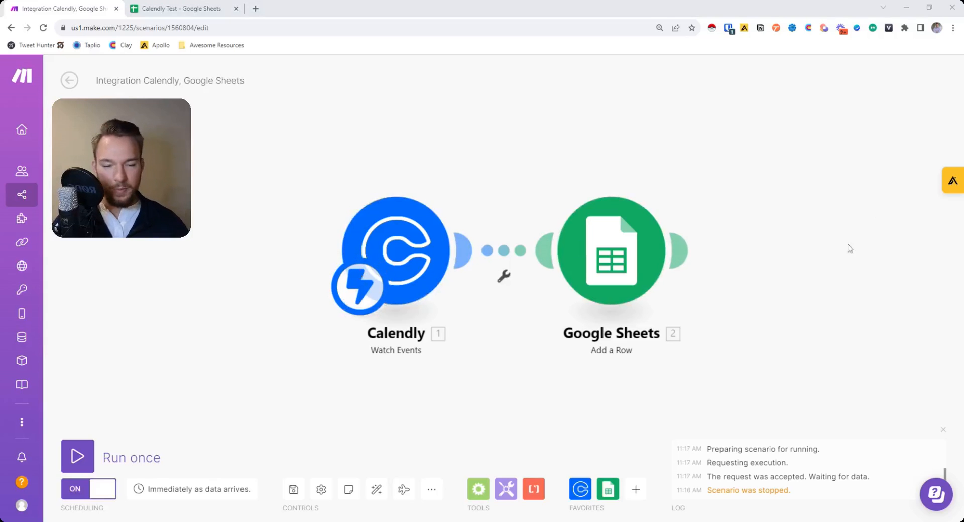
Check rows 2 and 3 of the Calendly Test sheet, then return to Make.
{"action": "left_click", "coordinate": [166, 9]}
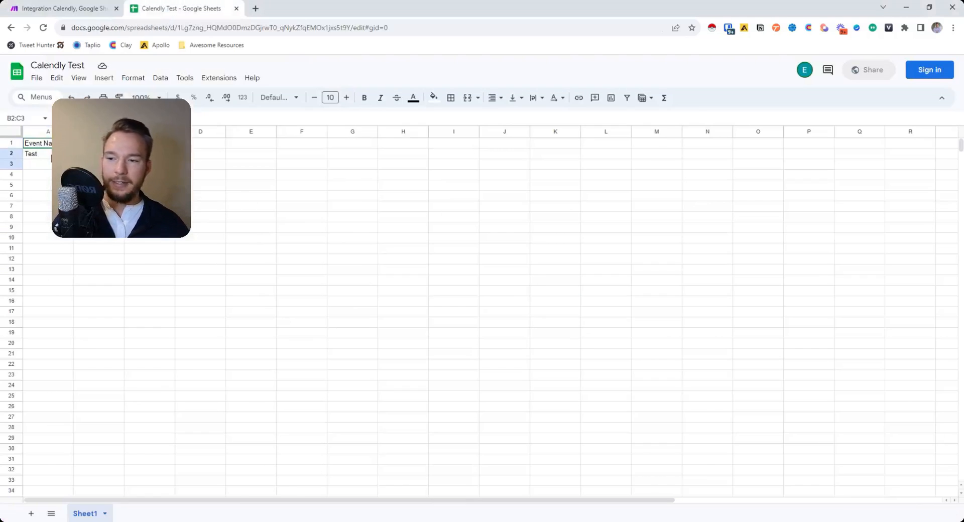
{"action": "left_click_drag", "start_coordinate": [51, 155], "coordinate": [244, 167]}
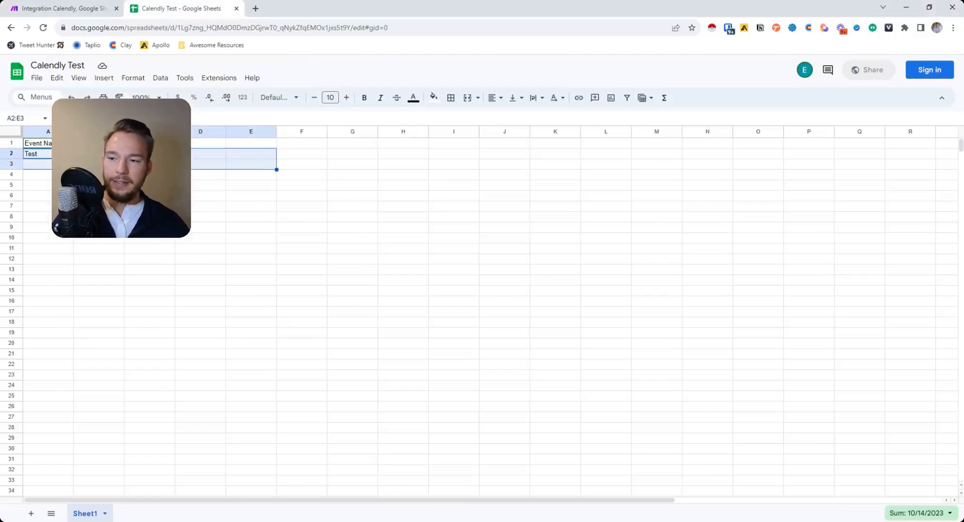
{"action": "left_click", "coordinate": [91, 9]}
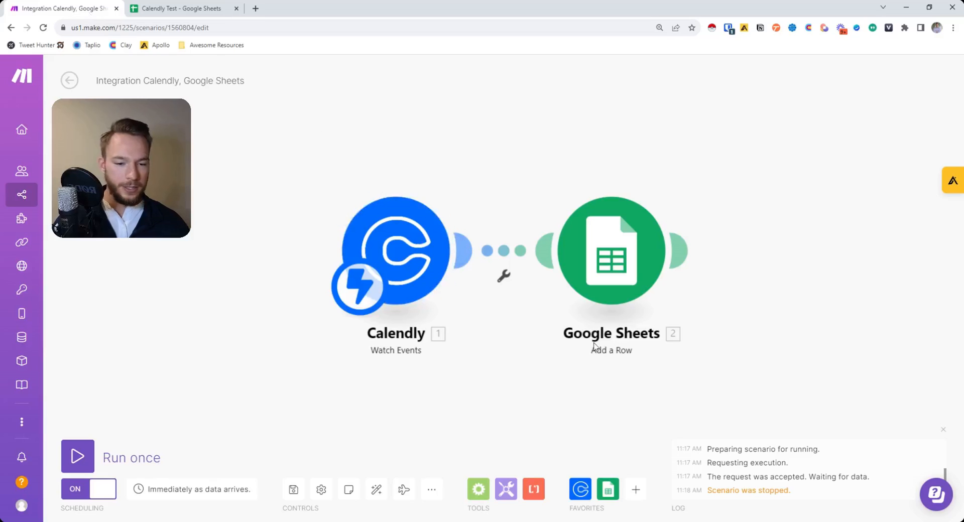
Run only the Google Sheets module with Event 'Test' and Created At 24 October 2023, then check row 3.
{"action": "right_click", "coordinate": [627, 256]}
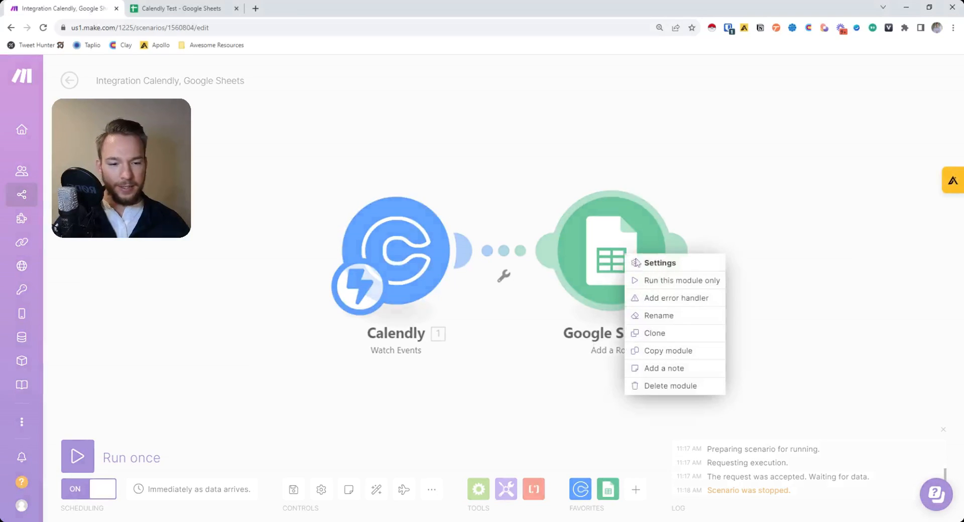
{"action": "left_click", "coordinate": [667, 280]}
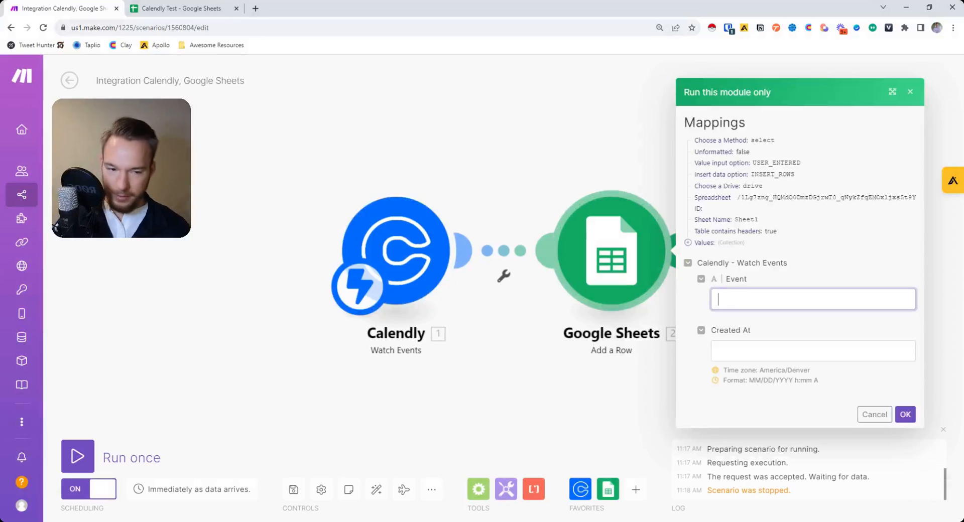
{"action": "type", "text": "Test"}
{"action": "key", "text": "Tab"}
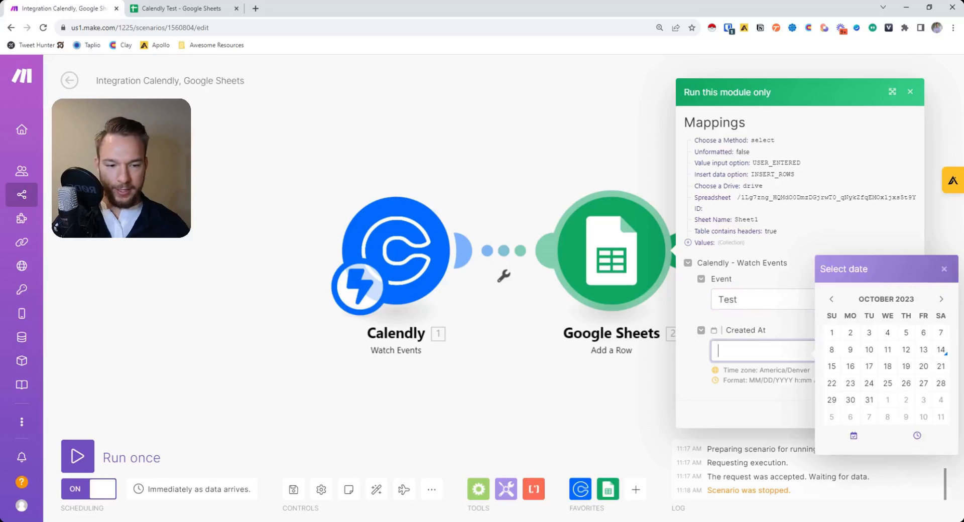
{"action": "left_click", "coordinate": [869, 383]}
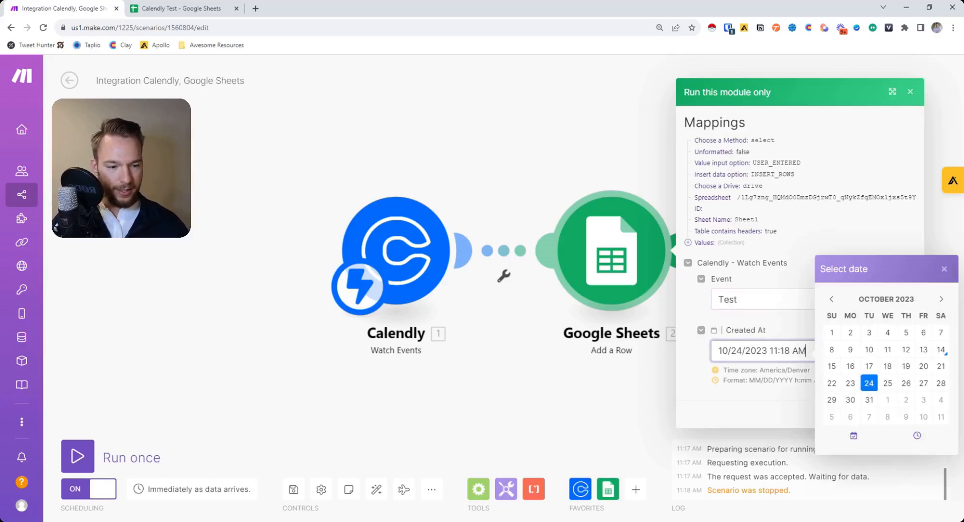
{"action": "key", "text": "Return"}
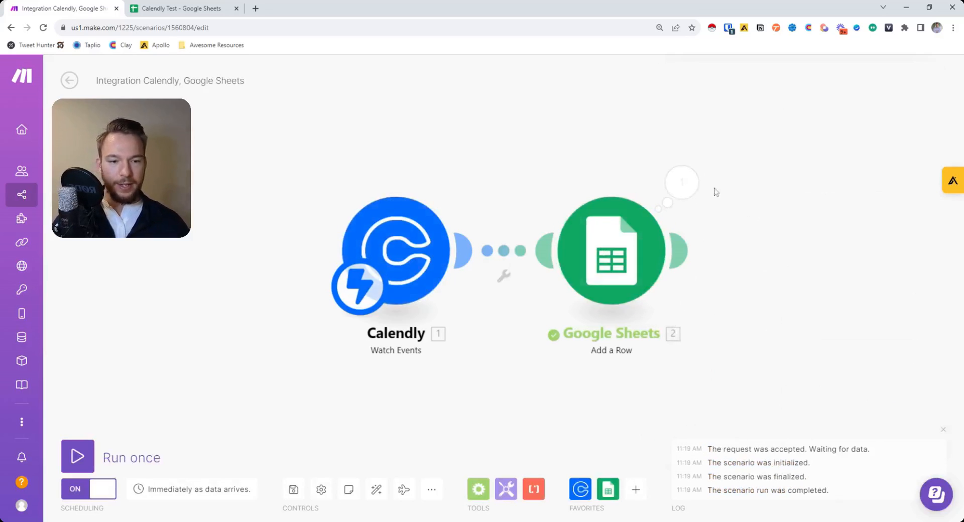
{"action": "key", "text": "ctrl+Tab"}
{"action": "left_click_drag", "start_coordinate": [46, 165], "coordinate": [185, 164]}
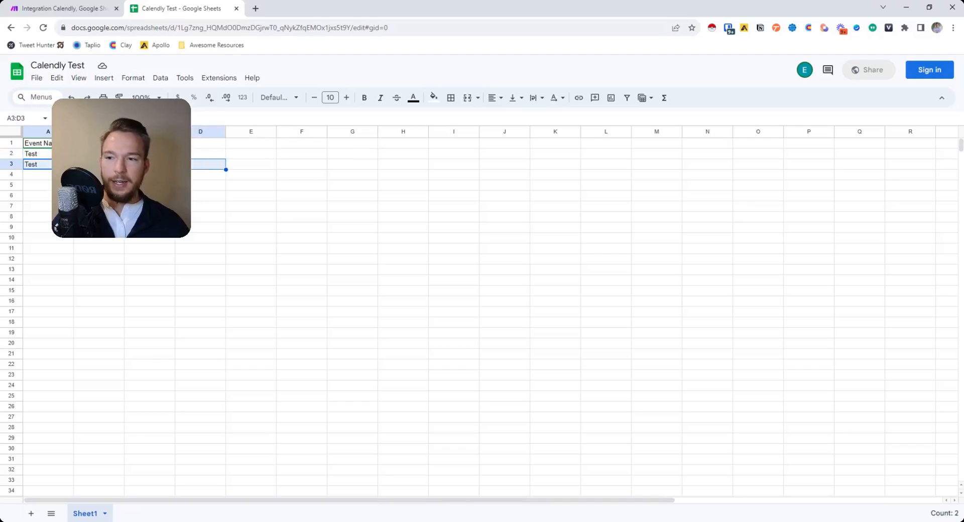
Switch back to the Make scenario to see the completed run log.
{"action": "key", "text": "ctrl+Tab"}
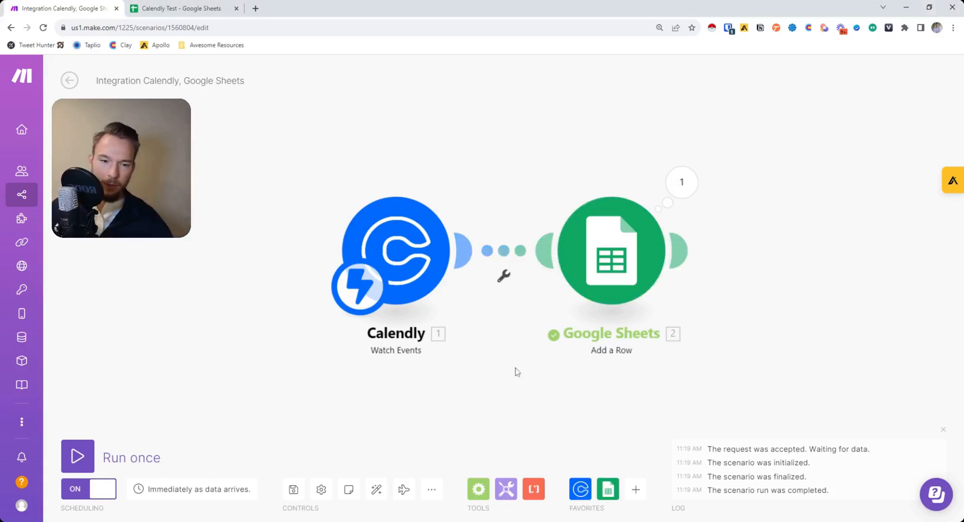
Set the scenario's Scheduling toggle to OFF so it stops running automatically.
{"action": "left_click", "coordinate": [103, 489]}
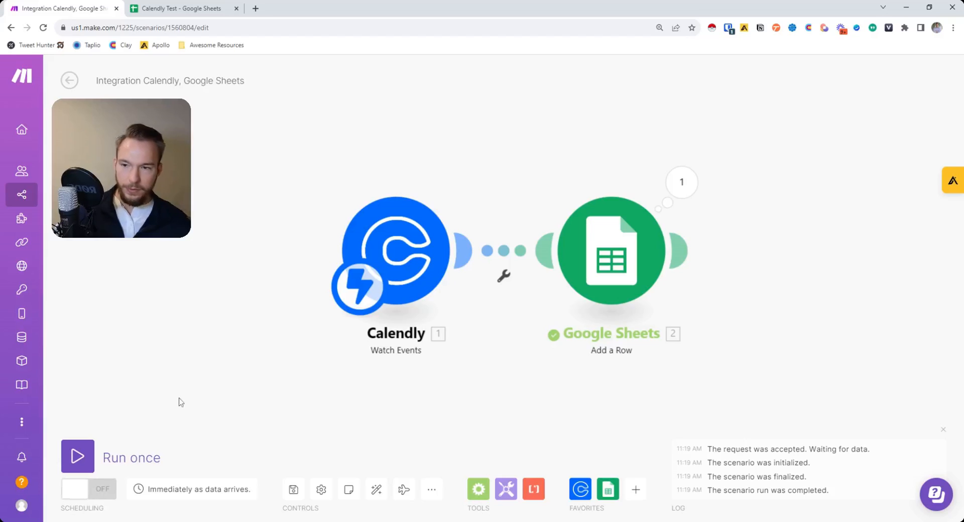